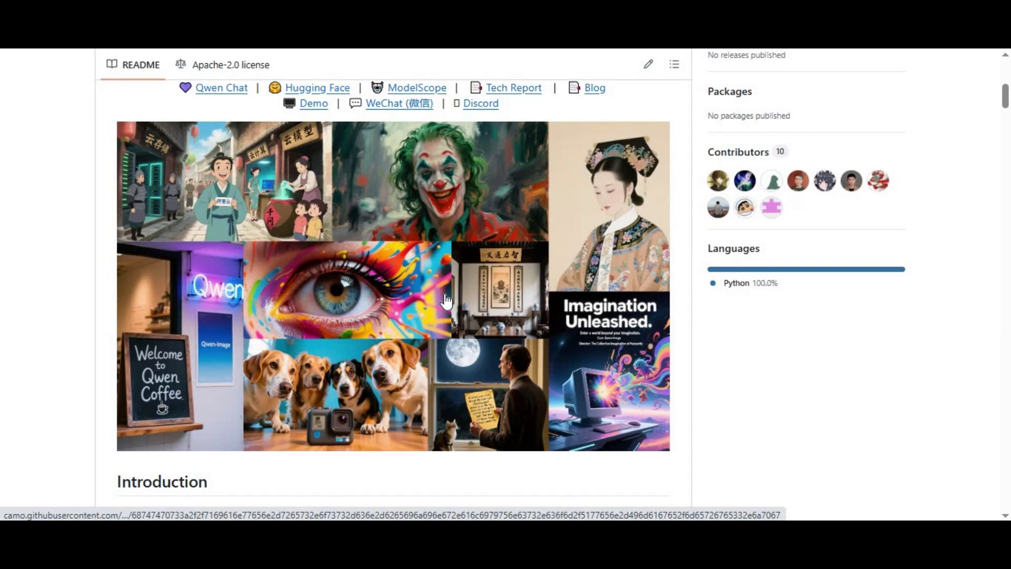
scroll(462, 299, "down", 5)
scroll(462, 298, "down", 5)
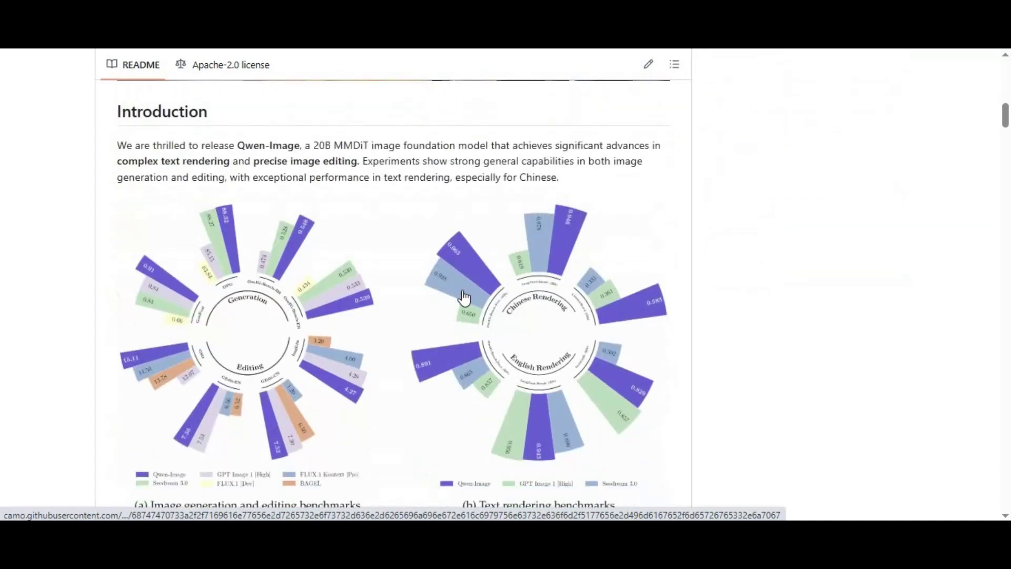
scroll(465, 297, "down", 5)
scroll(465, 297, "down", 1)
scroll(466, 297, "down", 4)
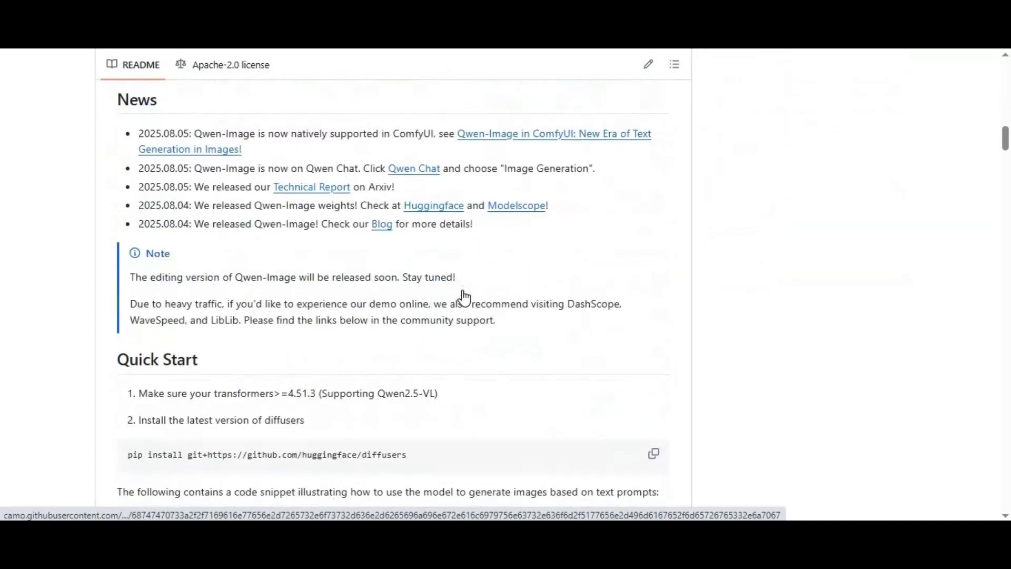
scroll(465, 297, "down", 3)
scroll(466, 297, "down", 4)
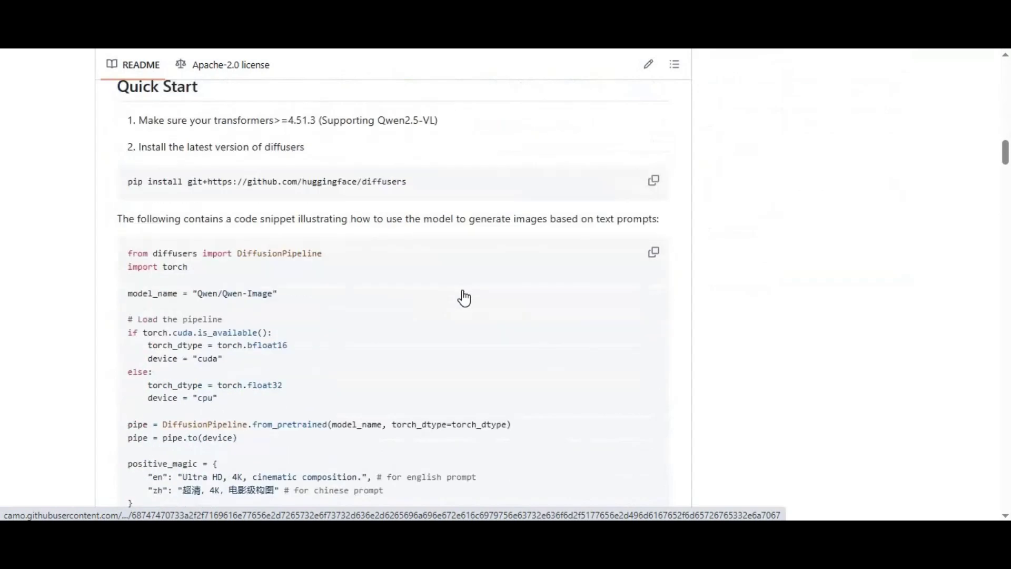
scroll(465, 297, "down", 4)
scroll(465, 297, "down", 5)
scroll(465, 297, "down", 2)
scroll(465, 297, "down", 4)
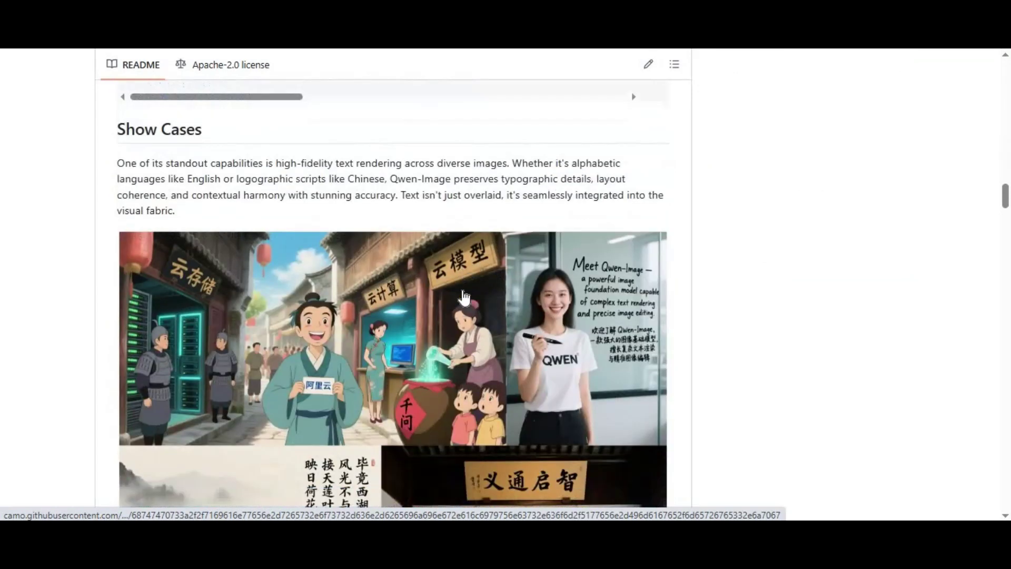
scroll(465, 298, "down", 1)
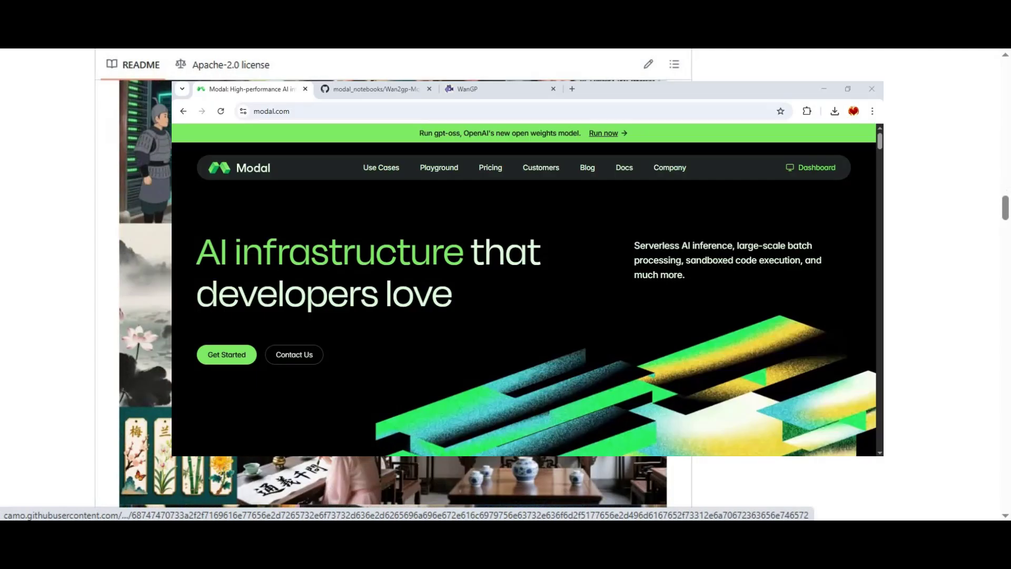
scroll(688, 247, "up", 3)
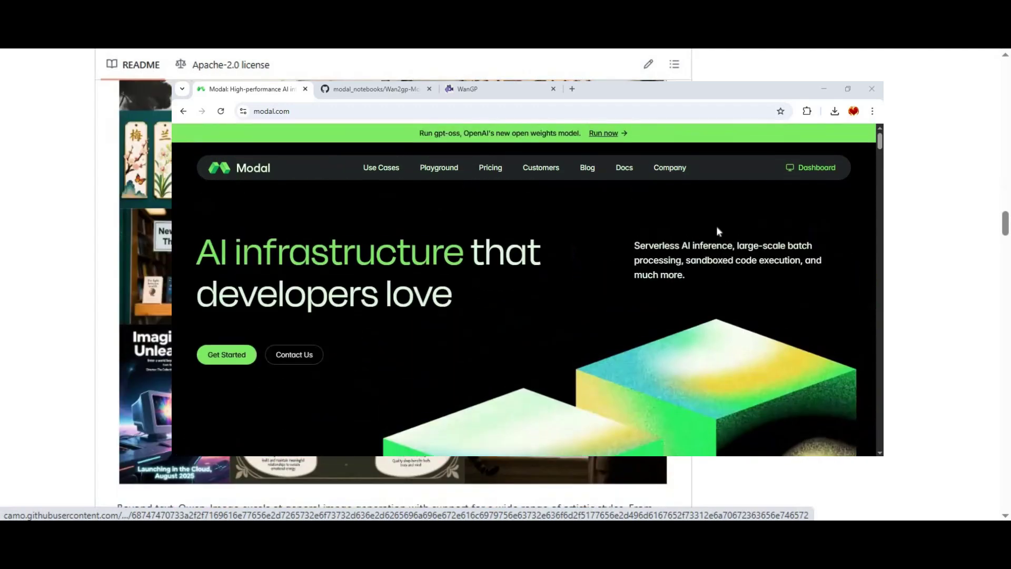
left_click_drag(880, 138, 875, 185)
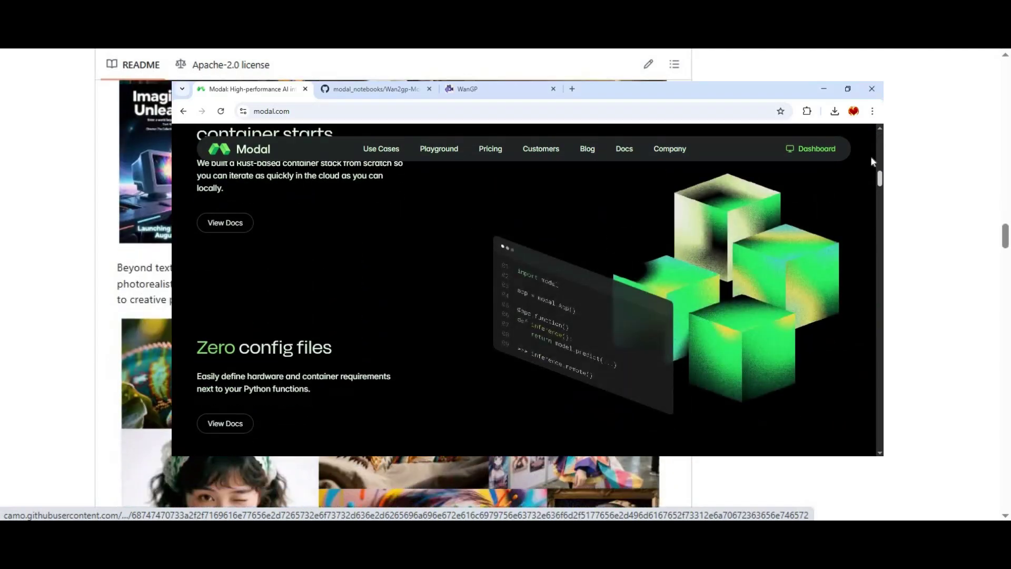
left_click_drag(876, 184, 874, 144)
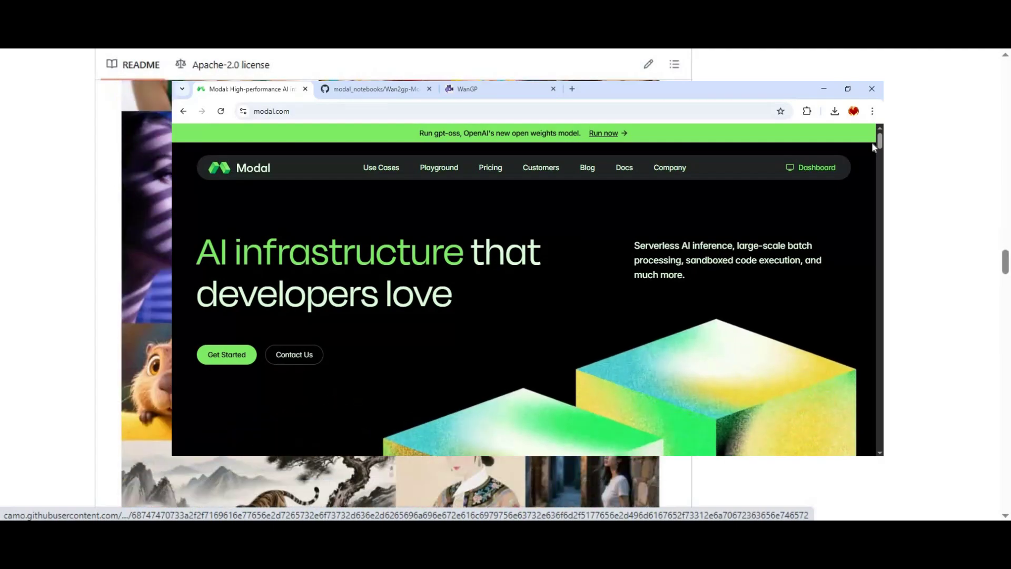
scroll(569, 319, "down", 2)
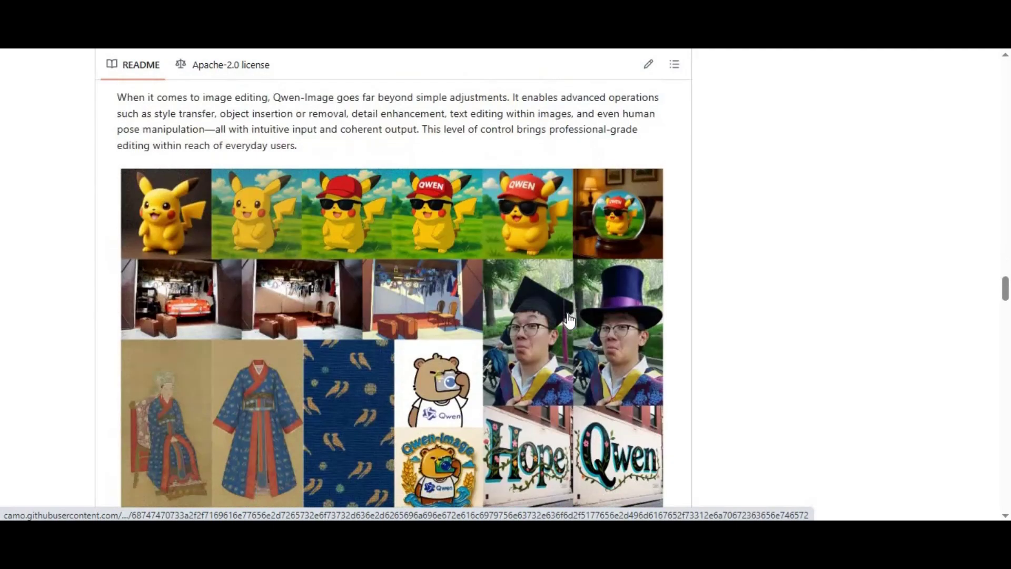
scroll(569, 320, "down", 4)
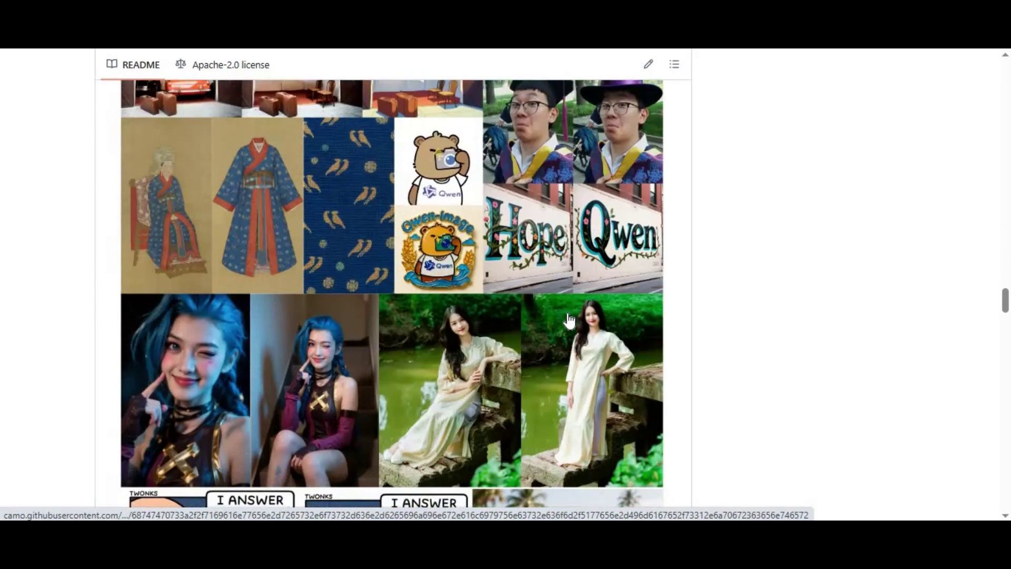
scroll(569, 320, "down", 4)
scroll(569, 320, "down", 3)
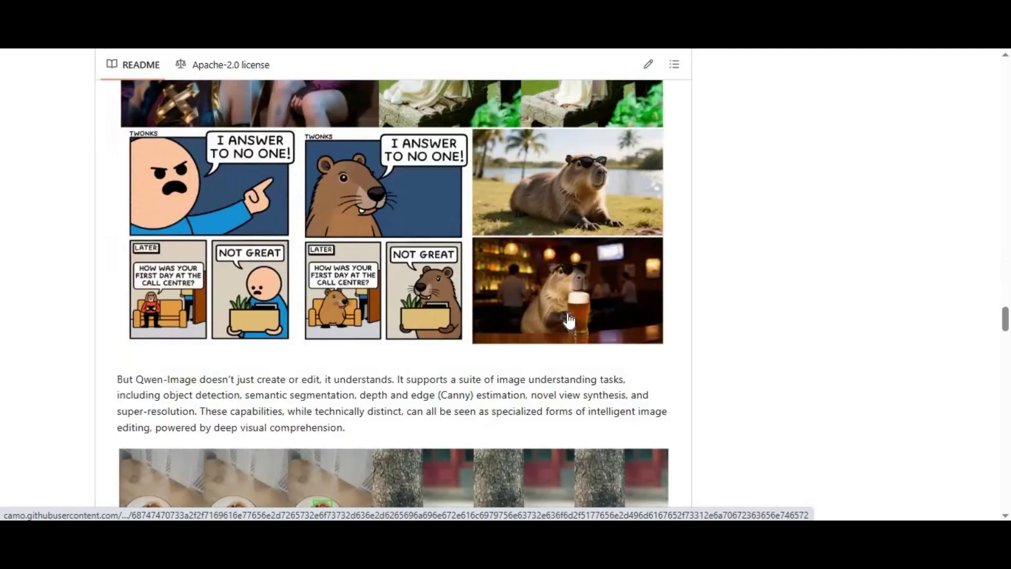
scroll(569, 319, "down", 1)
scroll(569, 319, "down", 4)
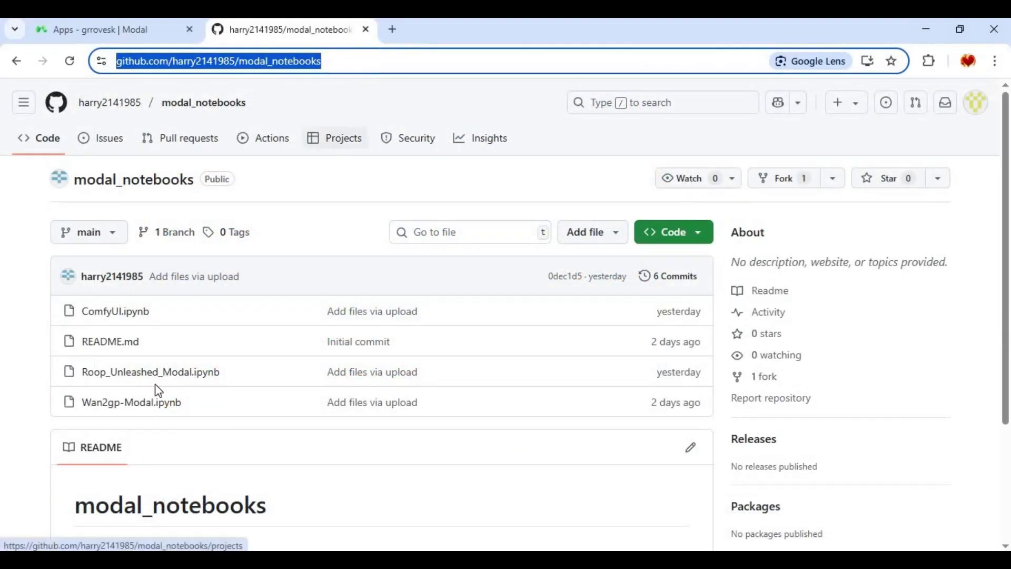
Open Wan2gp-Modal.ipynb in the modal_notebooks repository and download its raw file
left_click(131, 402)
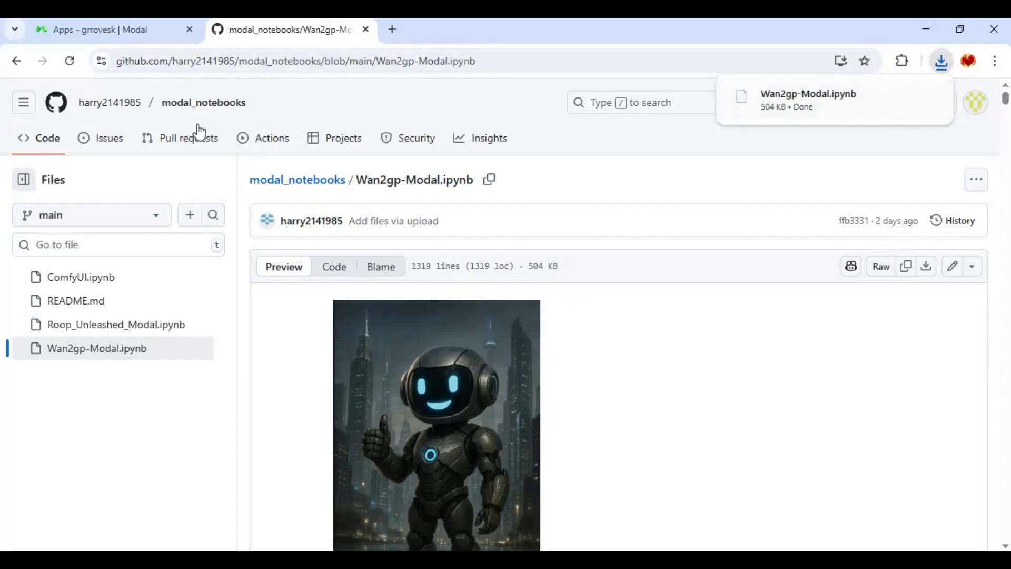
left_click(119, 29)
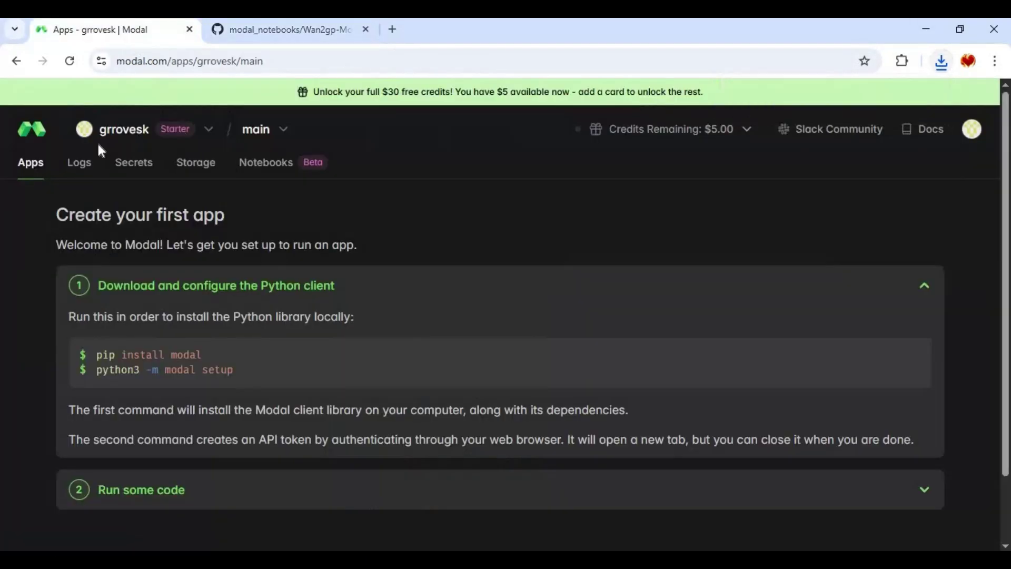
Import Wan2gp-Modal.ipynb from the Downloads folder into Modal Notebooks
left_click(266, 163)
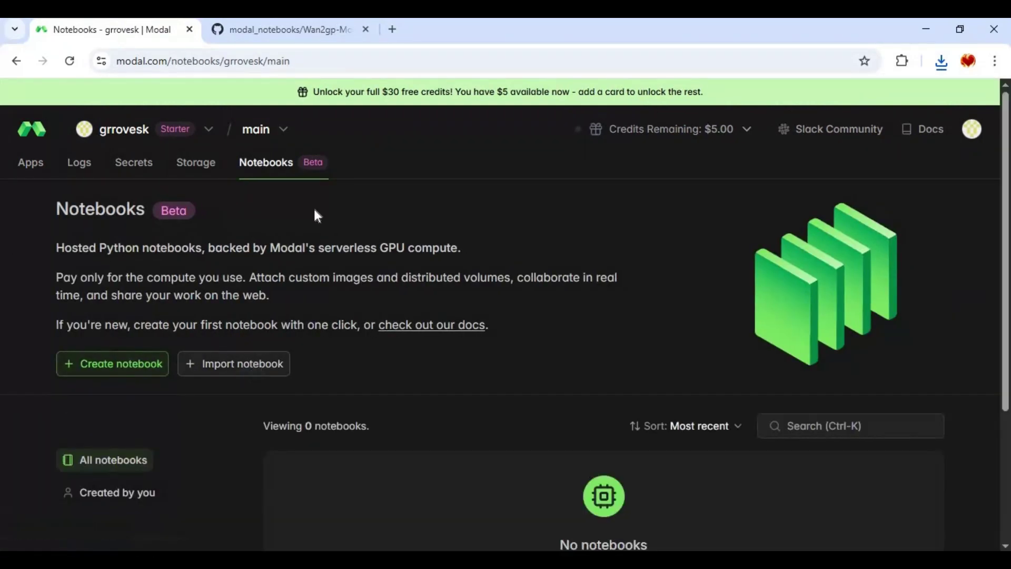
left_click(234, 364)
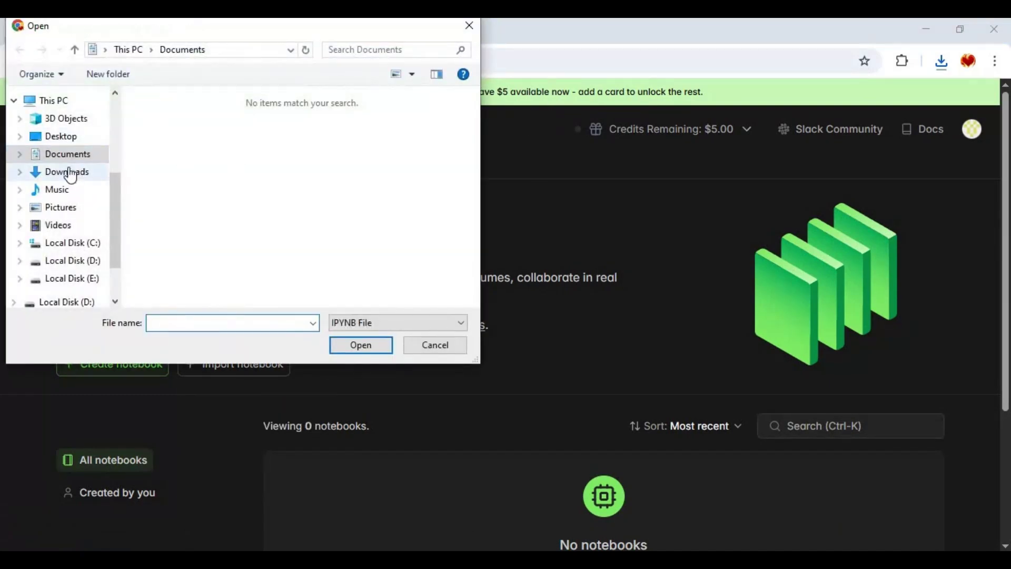
left_click(67, 172)
double_click(169, 166)
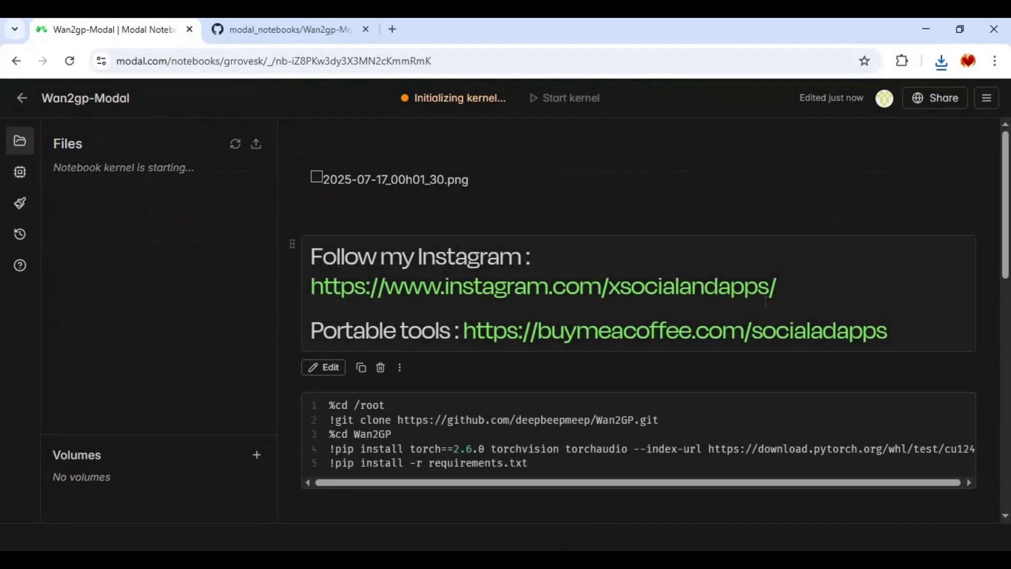
scroll(746, 303, "down", 5)
scroll(633, 316, "up", 5)
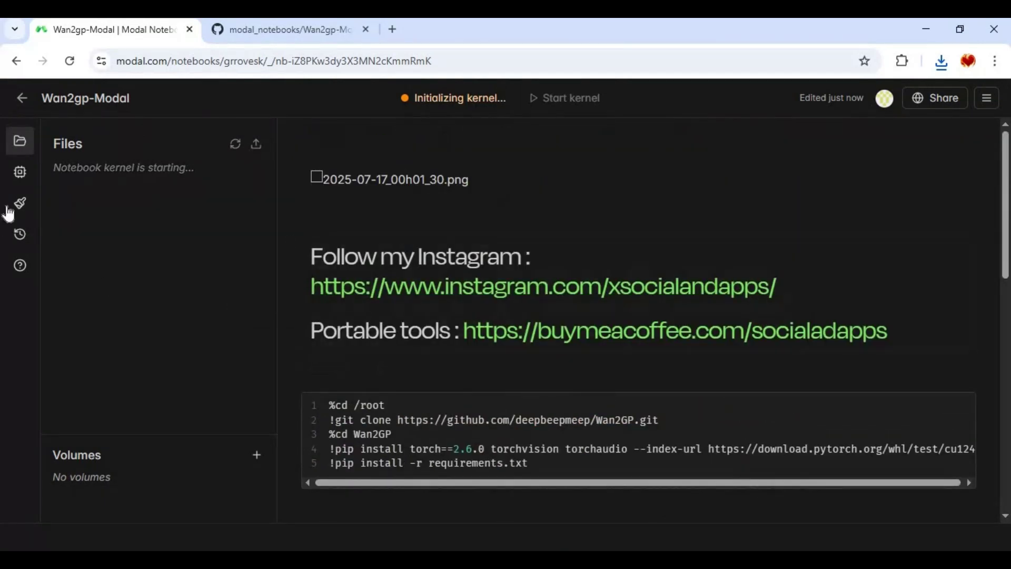
Give the notebook kernel 1 CPU core, 32 GiB RAM and an Nvidia L4 GPU
left_click(20, 173)
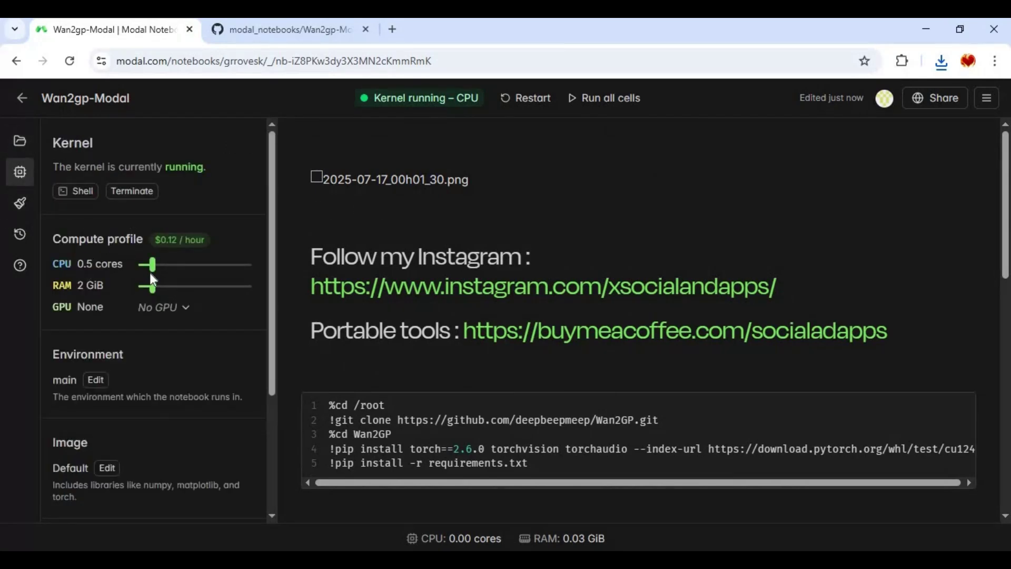
left_click_drag(151, 265, 178, 264)
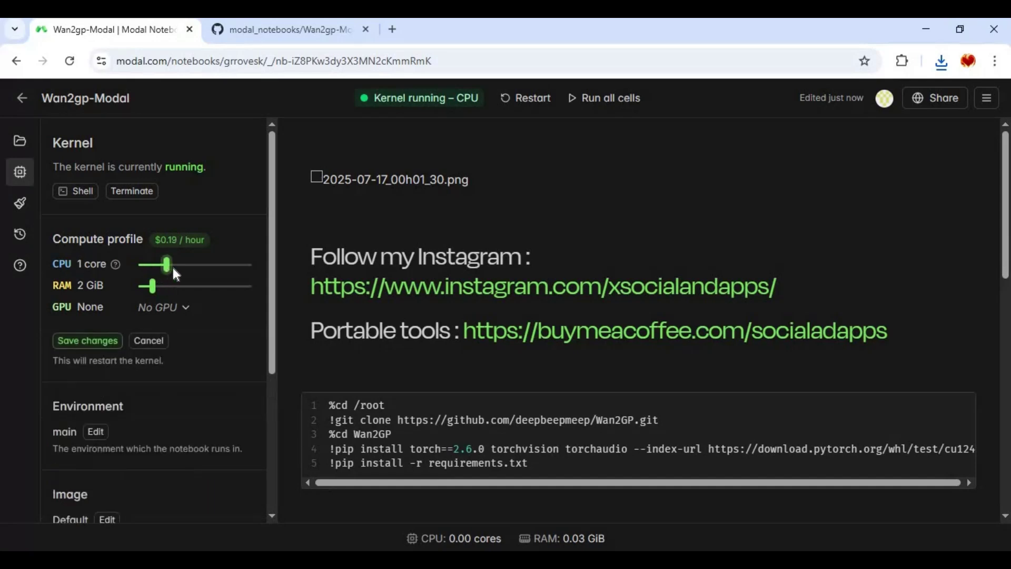
left_click_drag(179, 265, 166, 264)
left_click_drag(152, 285, 209, 286)
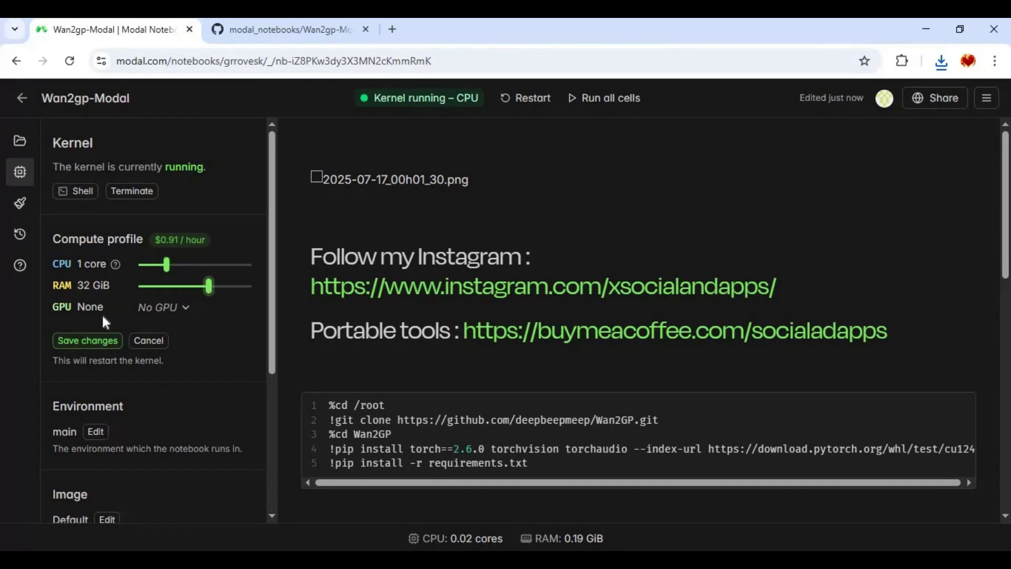
left_click(163, 307)
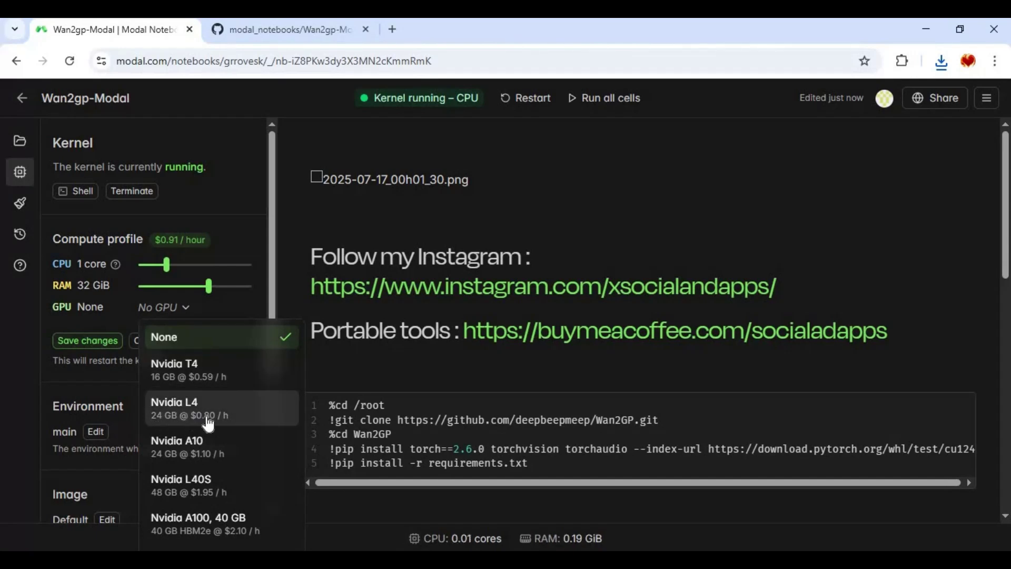
left_click(253, 409)
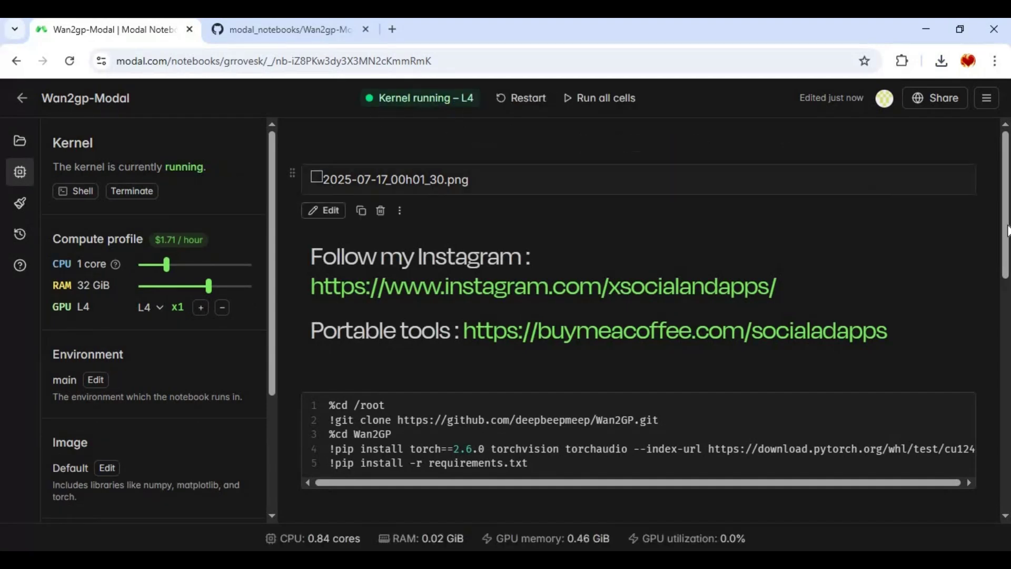
left_click_drag(1008, 237, 1007, 348)
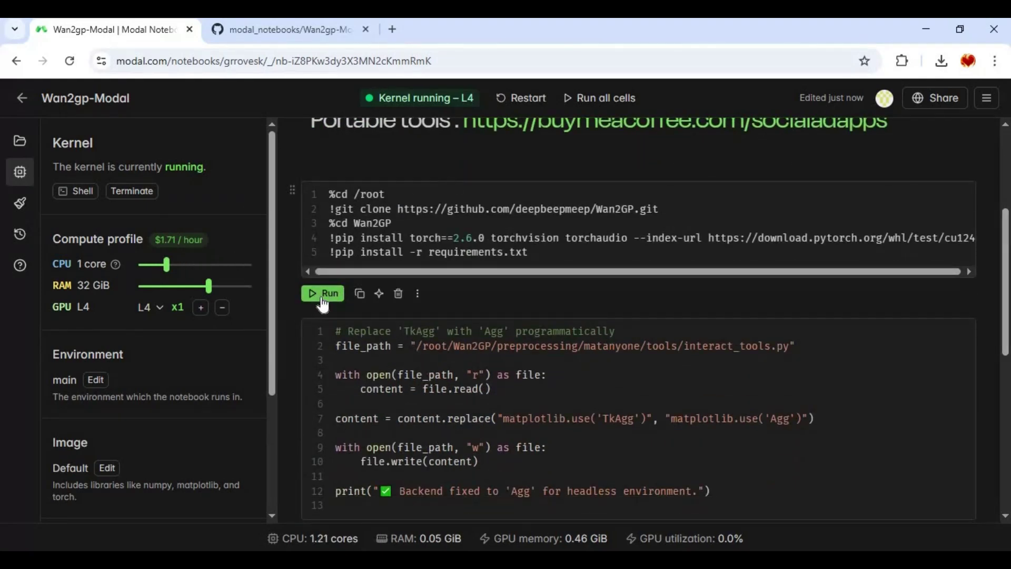
Run the Wan2GP install, matplotlib backend fix and apt-get libgl/ffmpeg cells
left_click(322, 296)
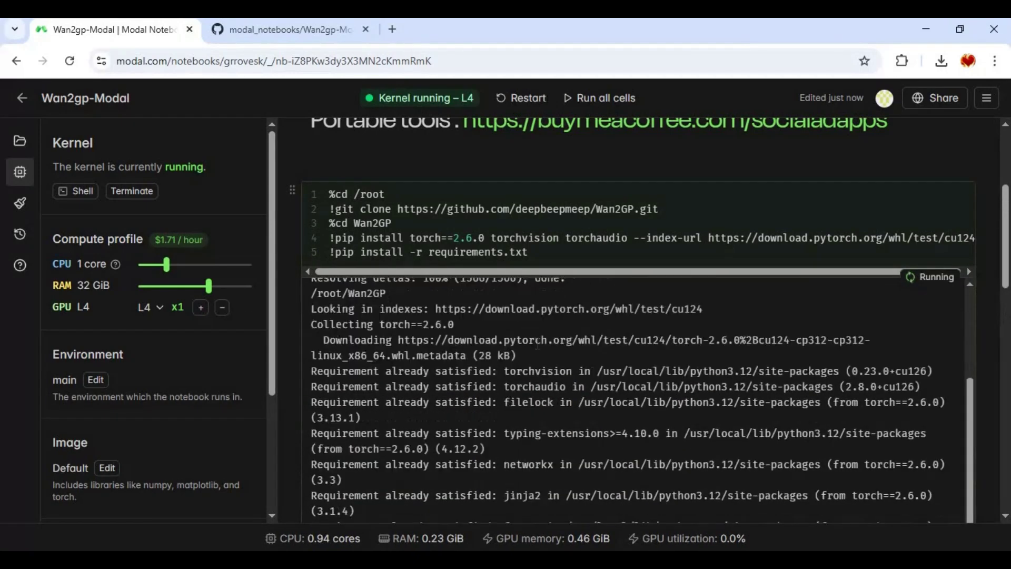
scroll(570, 384, "down", 5)
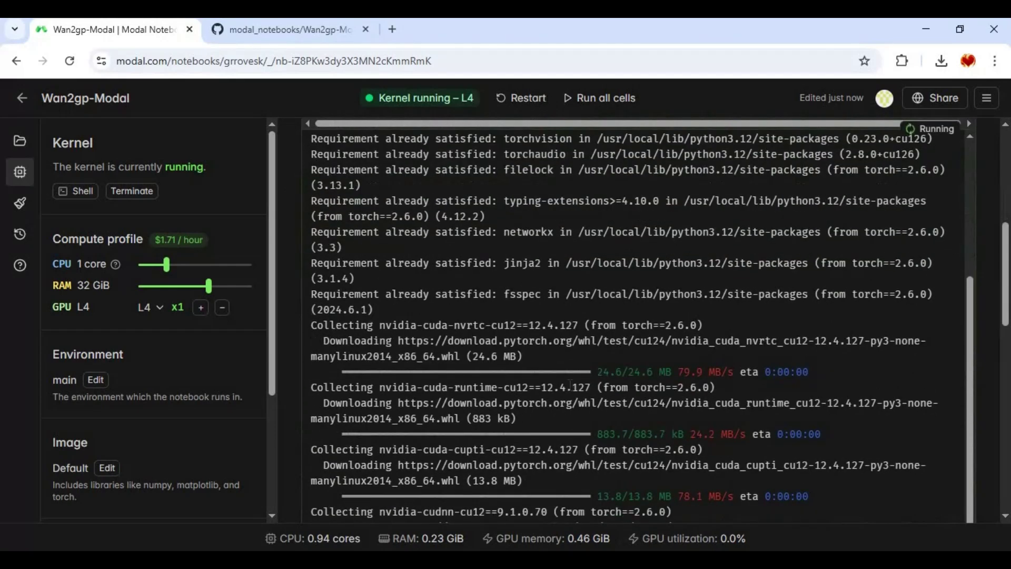
scroll(569, 385, "down", 3)
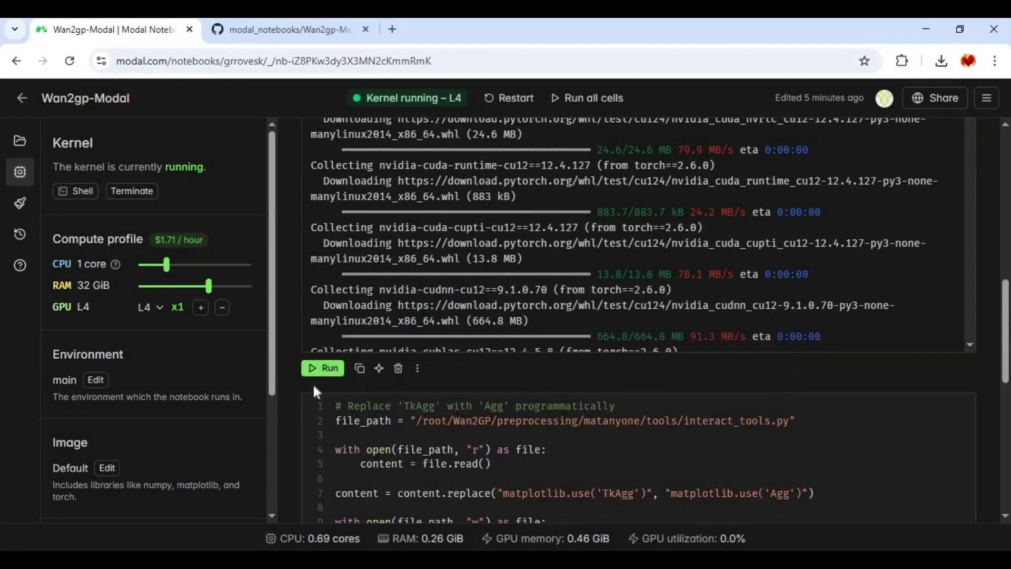
scroll(553, 316, "down", 3)
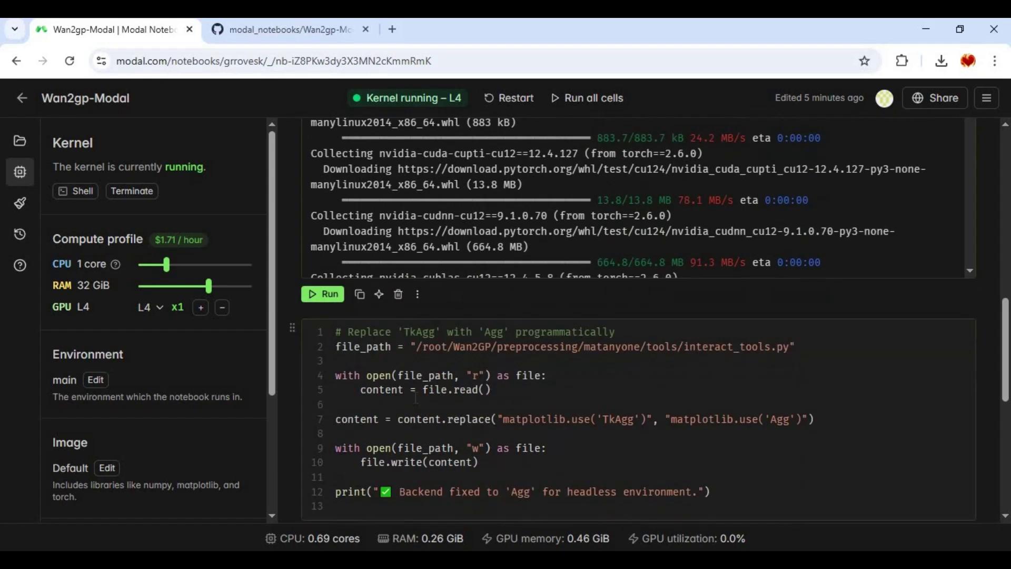
scroll(553, 316, "down", 2)
left_click(330, 388)
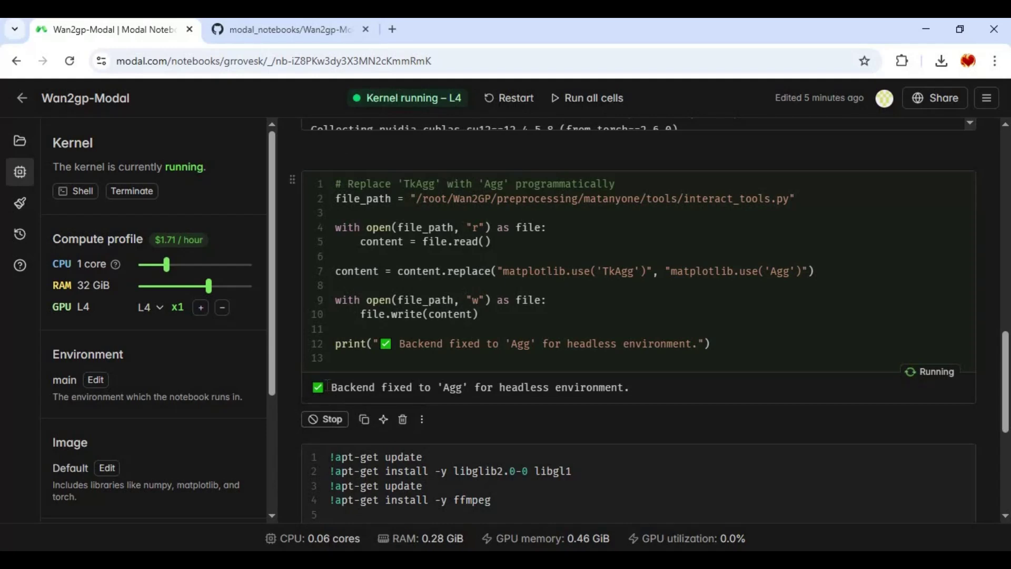
scroll(649, 406, "down", 1)
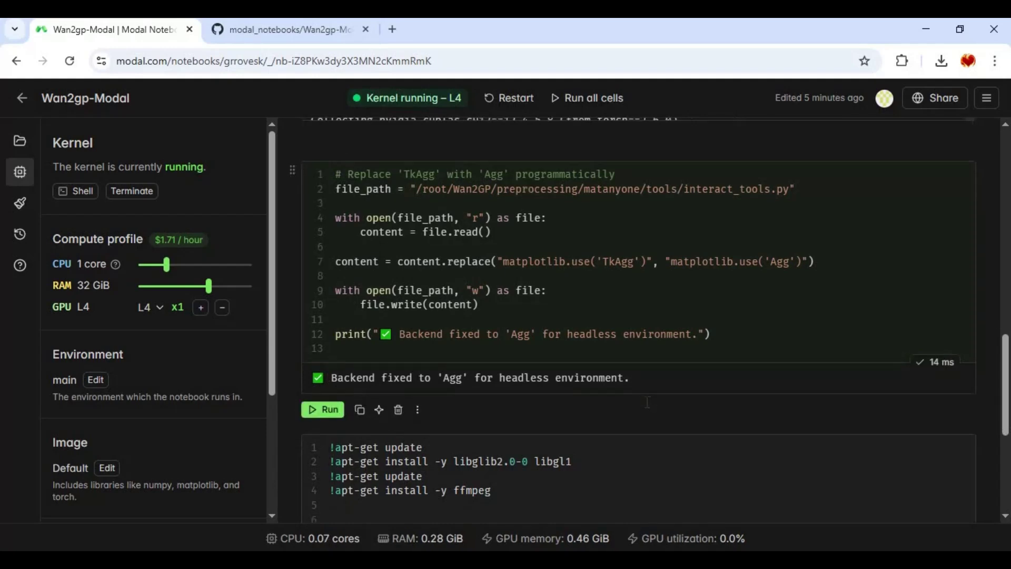
scroll(648, 406, "down", 2)
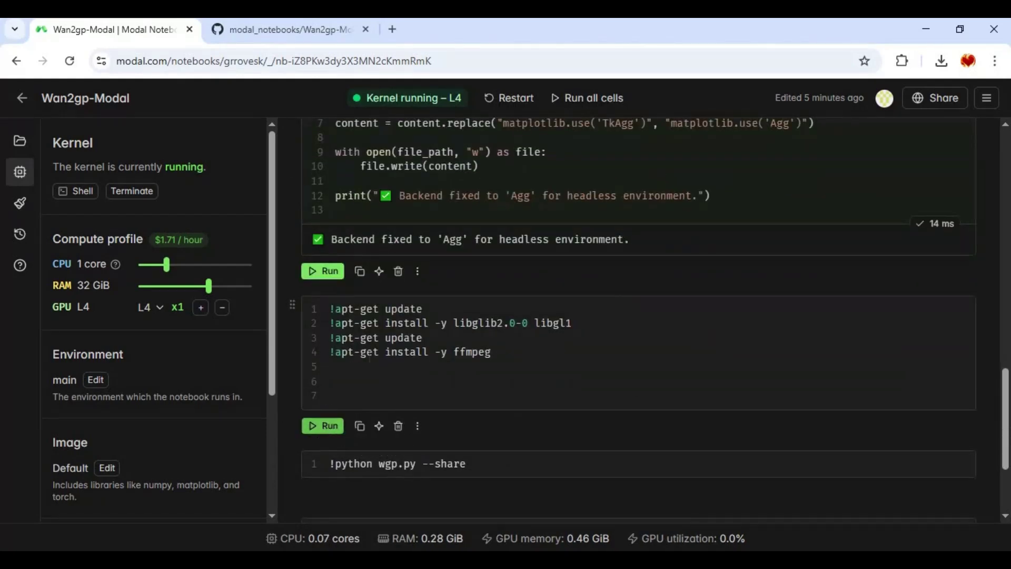
key("shift+Return")
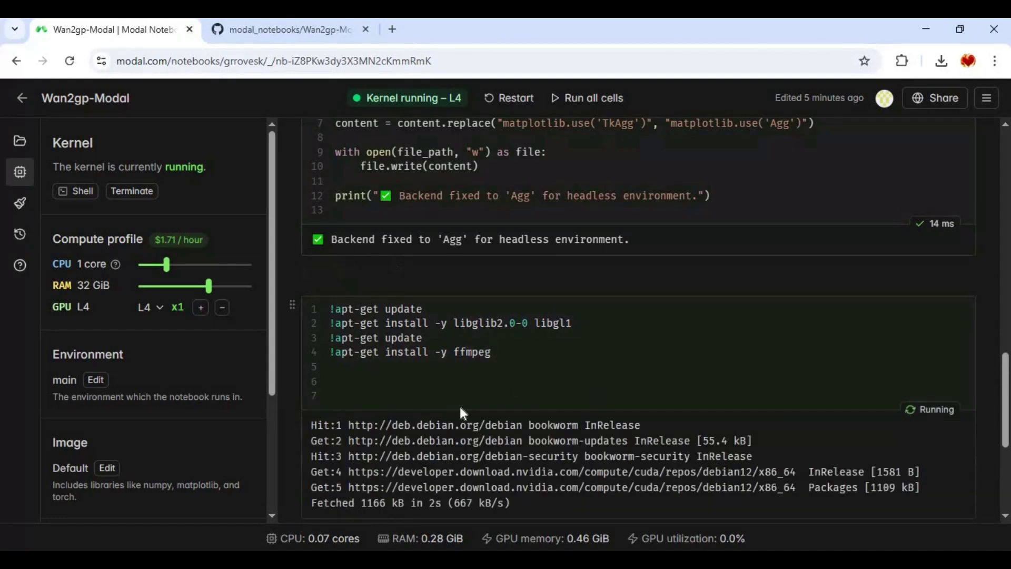
scroll(460, 406, "down", 2)
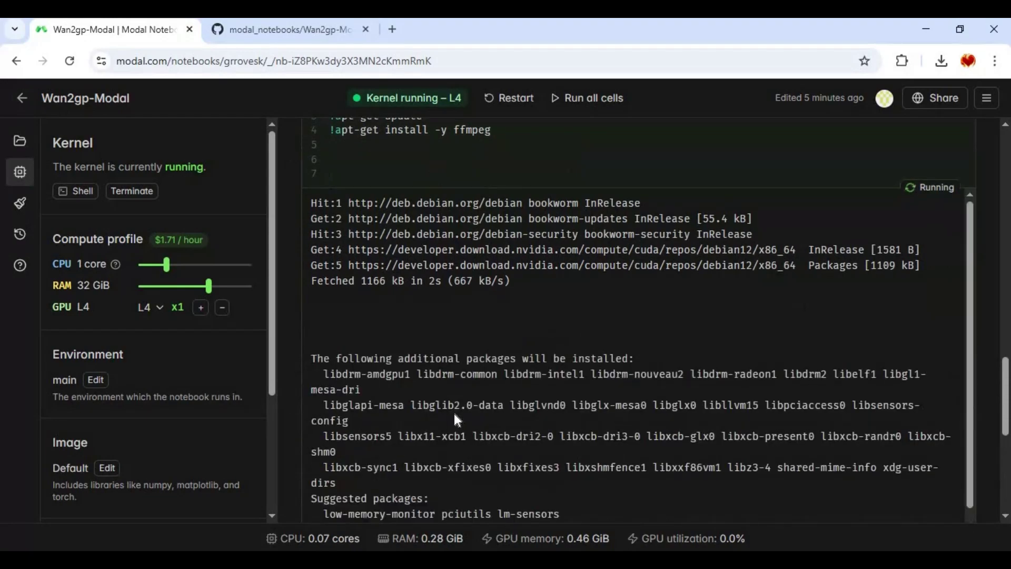
scroll(455, 413, "down", 2)
scroll(455, 413, "down", 3)
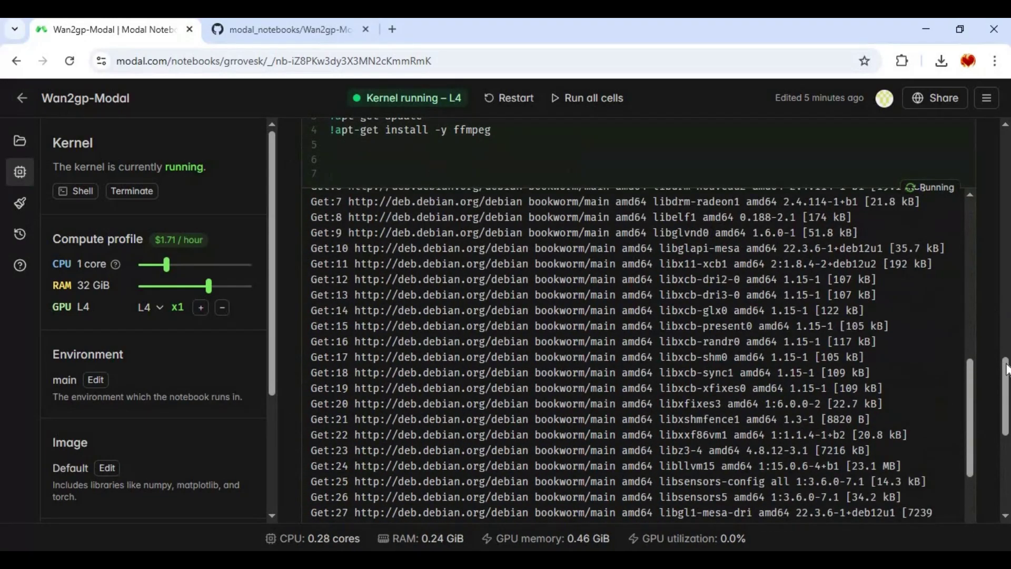
scroll(968, 418, "down", 5)
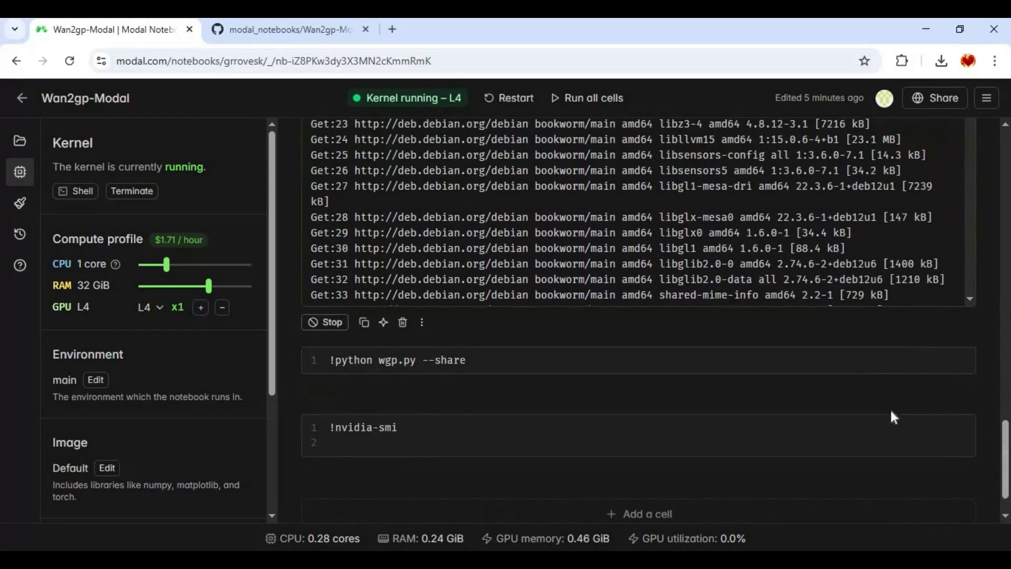
mouse_move(638, 435)
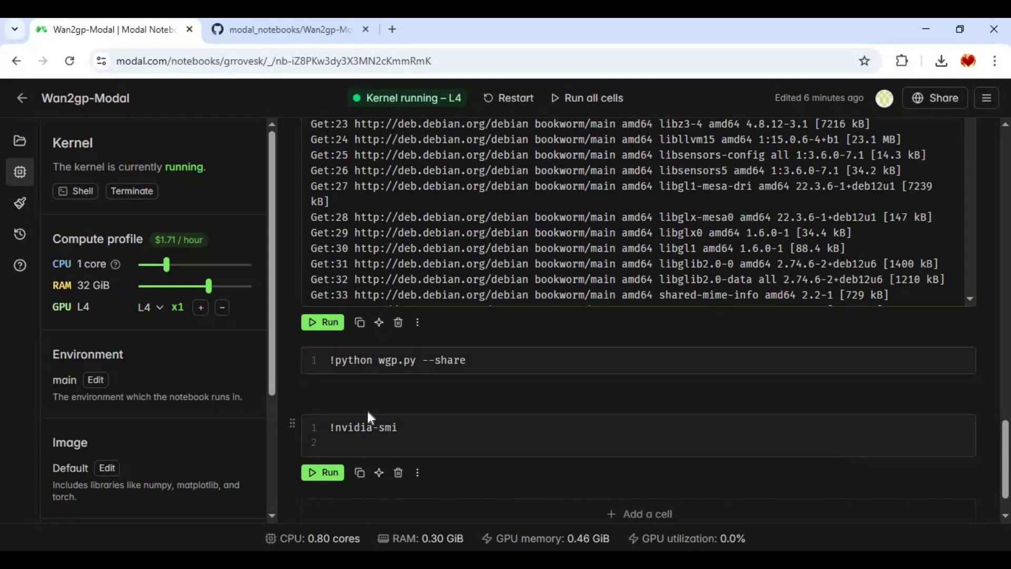
Run the '!python wgp.py --share' cell and copy the printed gradio.live URL
left_click(475, 359)
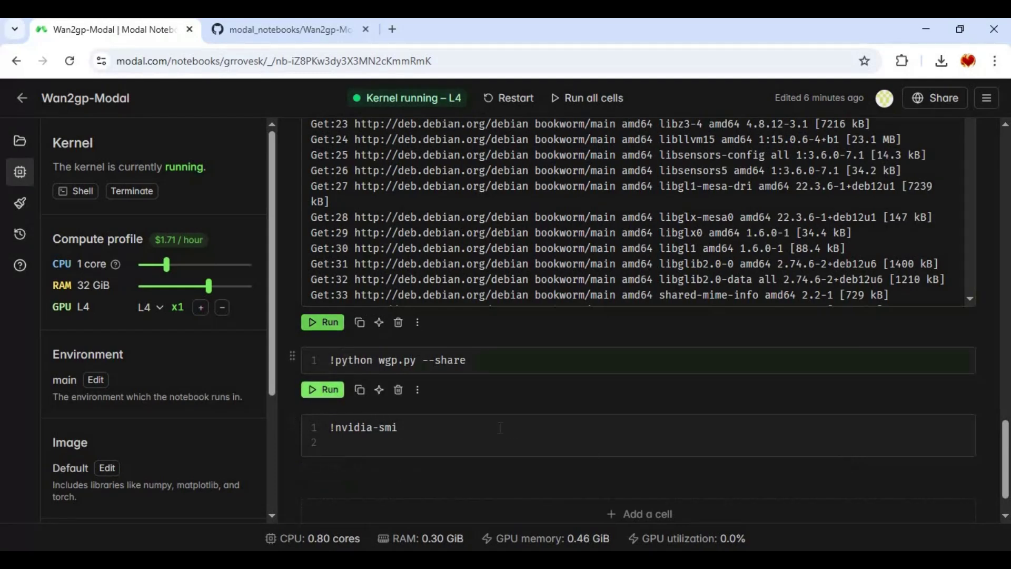
mouse_move(639, 434)
key("shift+Return")
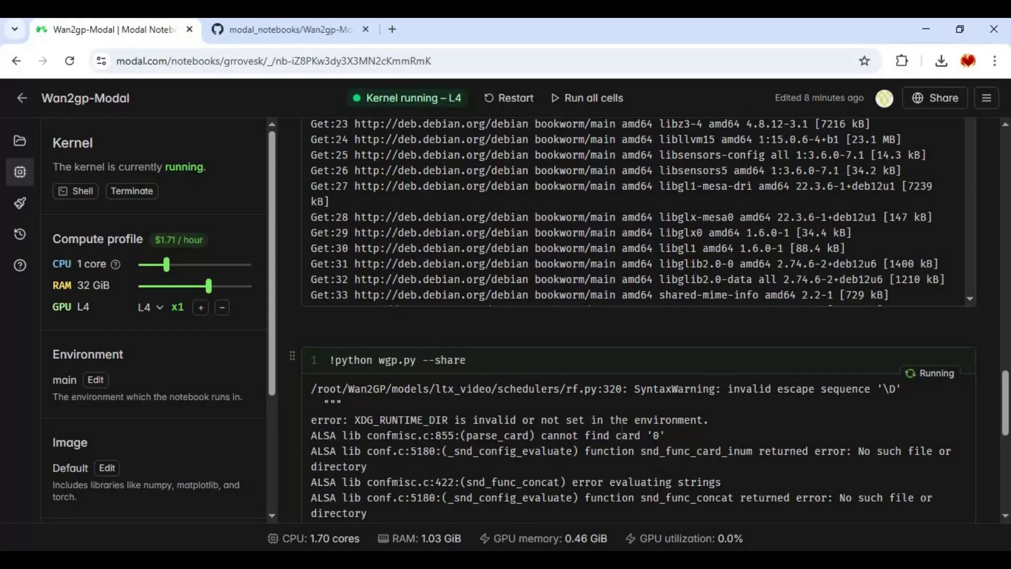
scroll(637, 456, "down", 2)
scroll(648, 390, "down", 3)
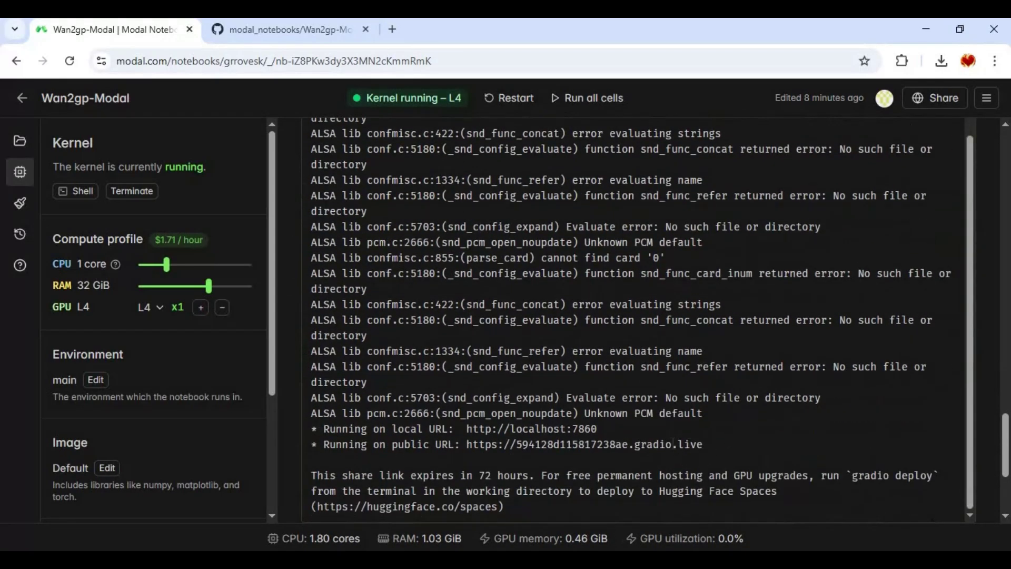
left_click_drag(703, 445, 484, 444)
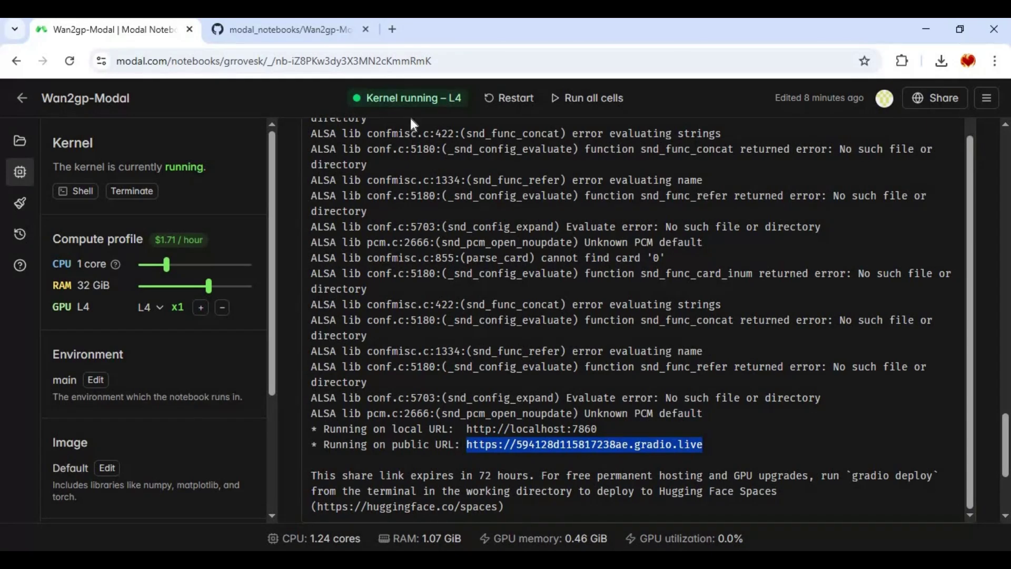
left_click(392, 30)
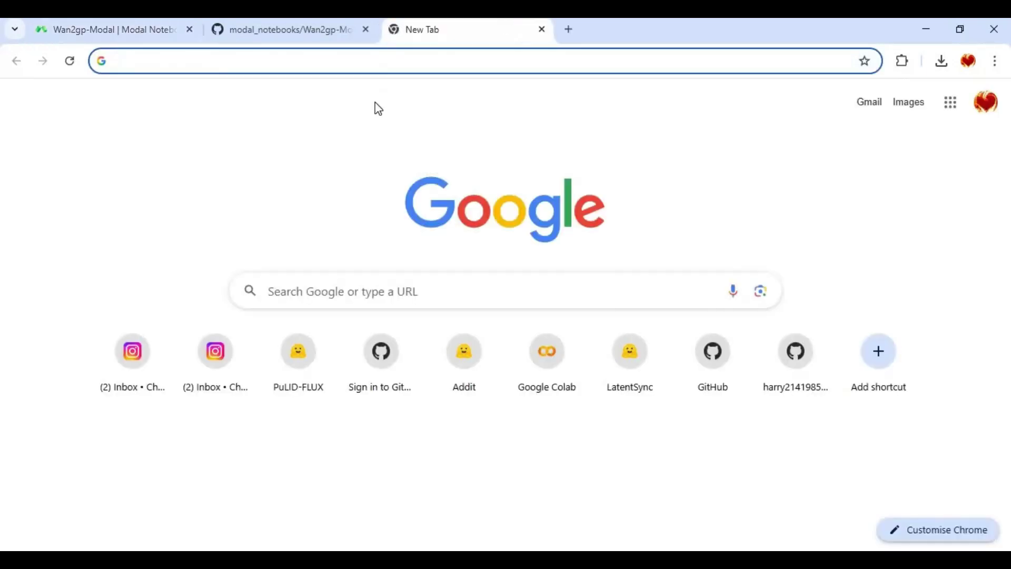
Load the WanGP v7.7 interface from the pasted gradio.live URL in the new tab
key("Return")
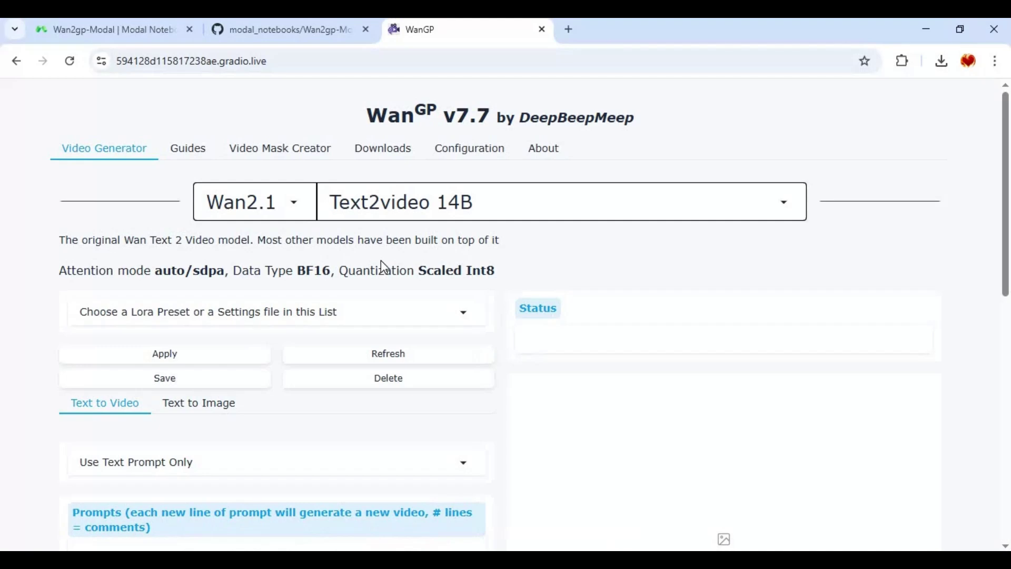
scroll(383, 265, "down", 5)
scroll(383, 265, "down", 4)
scroll(383, 265, "up", 6)
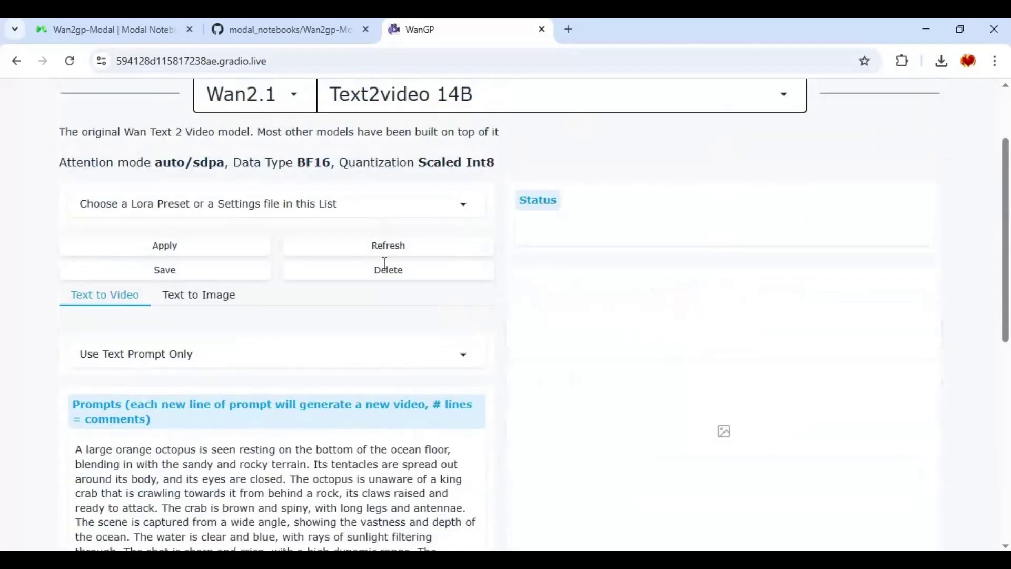
scroll(383, 265, "up", 4)
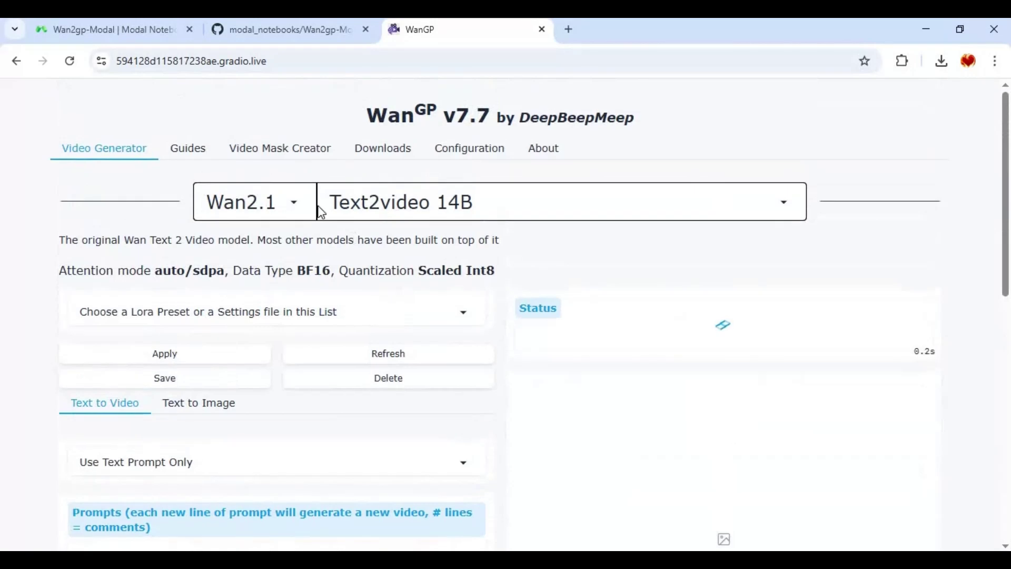
Select the Qwen model family with its Image 20B model
left_click(292, 199)
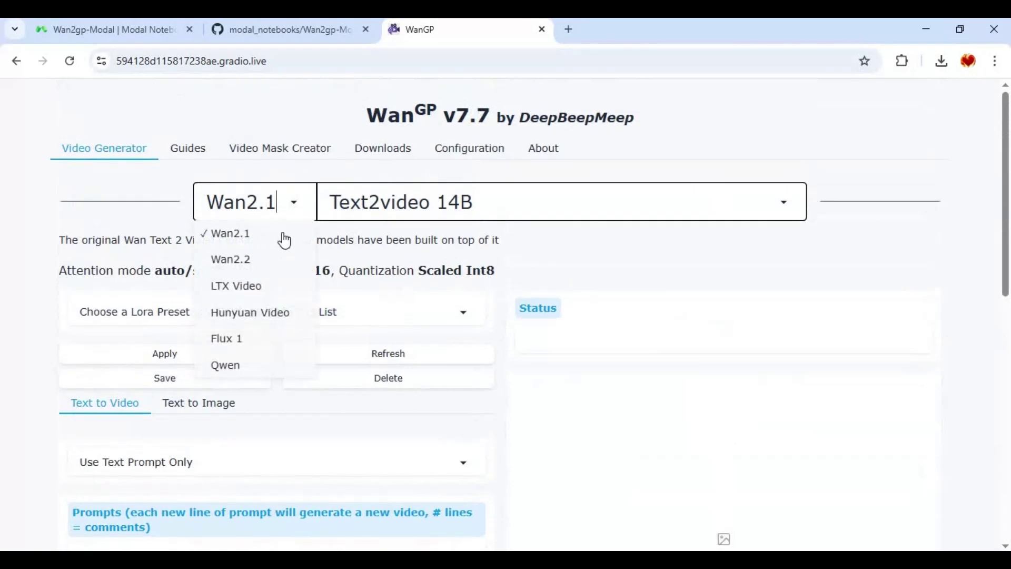
left_click(225, 365)
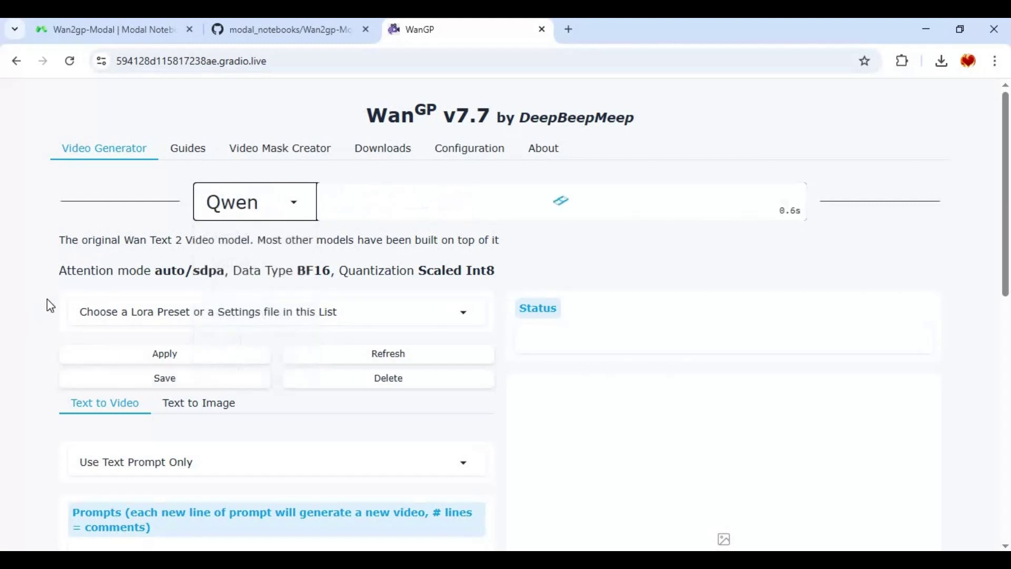
left_click(394, 201)
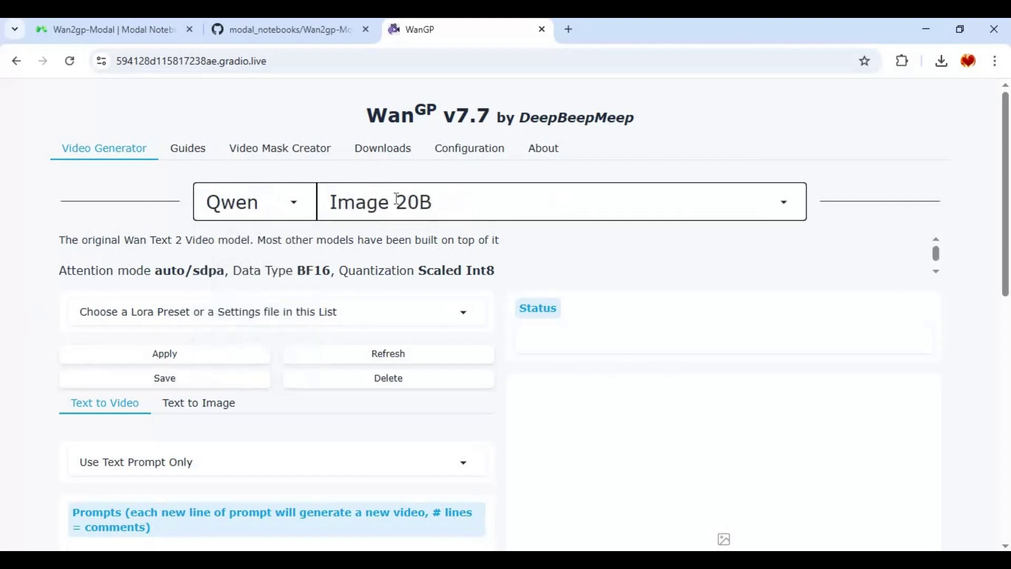
left_click(364, 233)
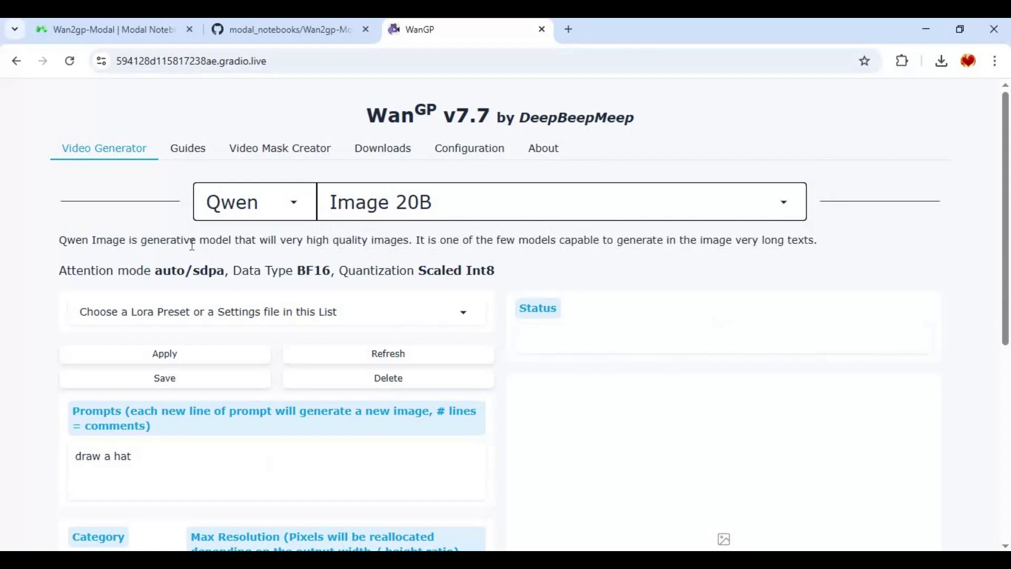
scroll(191, 246, "down", 3)
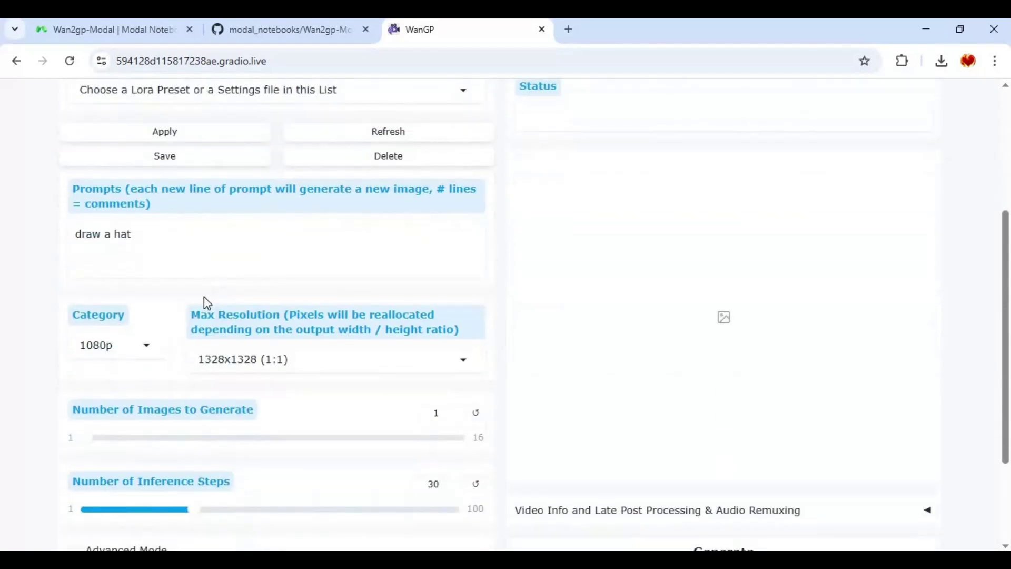
Set max resolution to 1472x1140 (4:3), leaving the category at 1080p
left_click(309, 360)
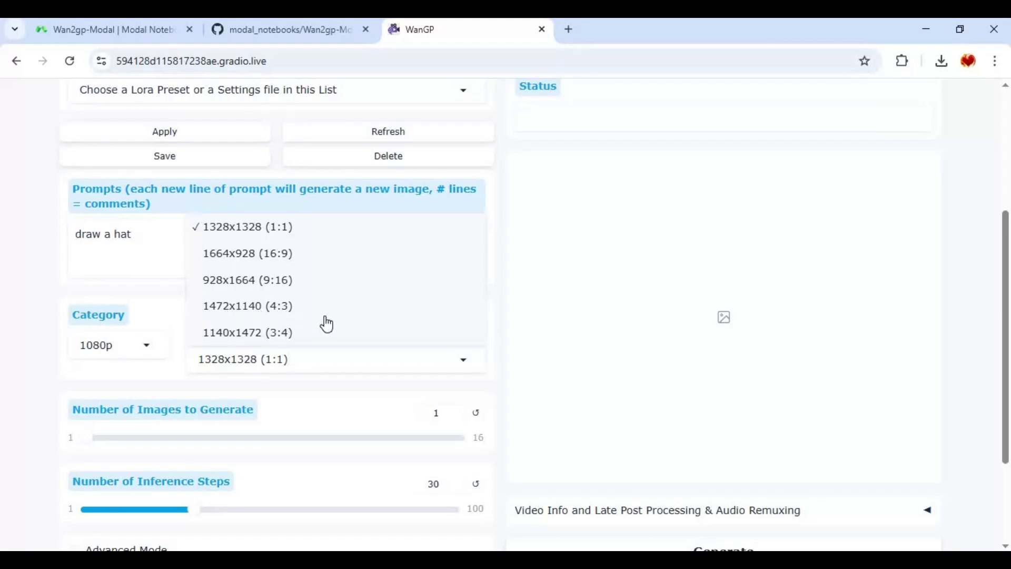
left_click(255, 307)
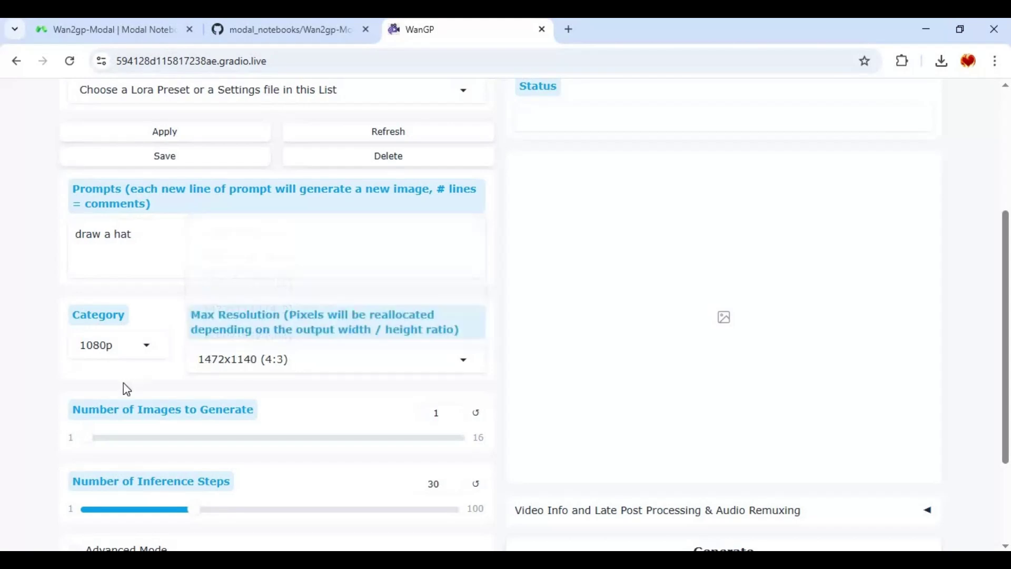
left_click(146, 345)
left_click(64, 384)
triple_click(103, 234)
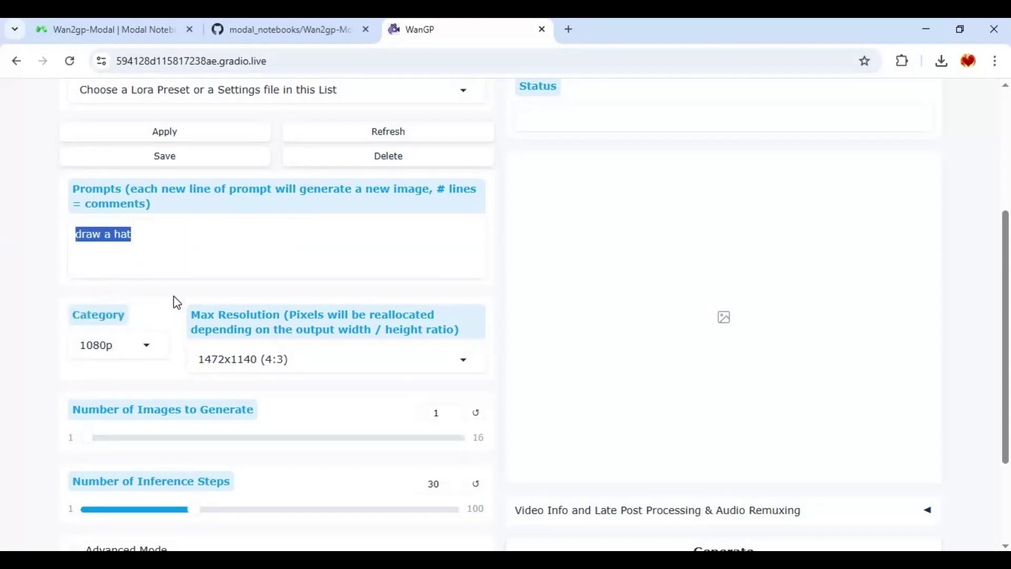
type("Draw ")
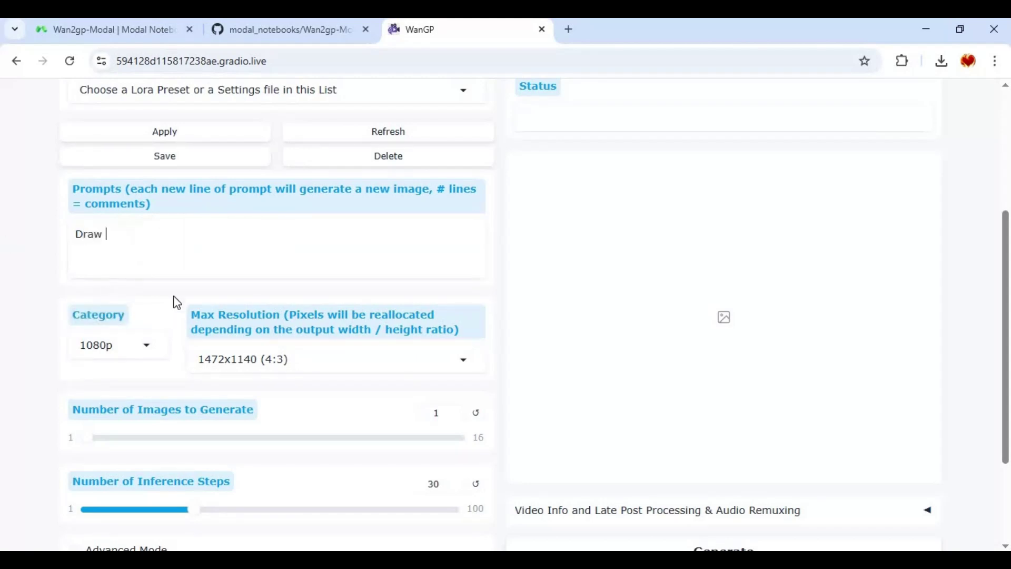
type("with p")
type("e")
type("ncil")
type(" ,had")
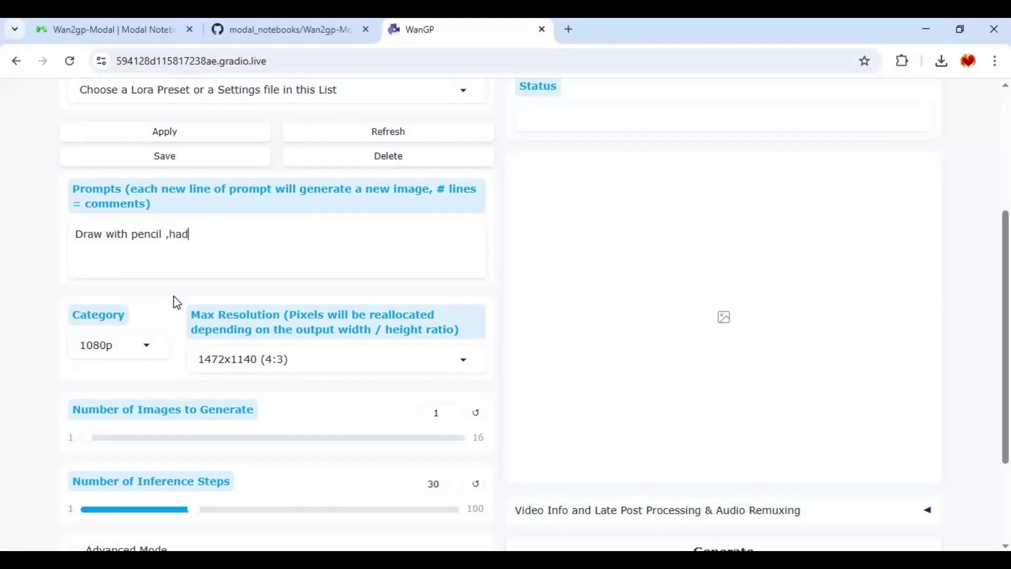
Correct the prompt to 'Draw with pencil, hand writing "Subscribe"' and set 20 inference steps
key("BackSpace")
type("nd")
type(" writing")
type(" \"")
type("Sub")
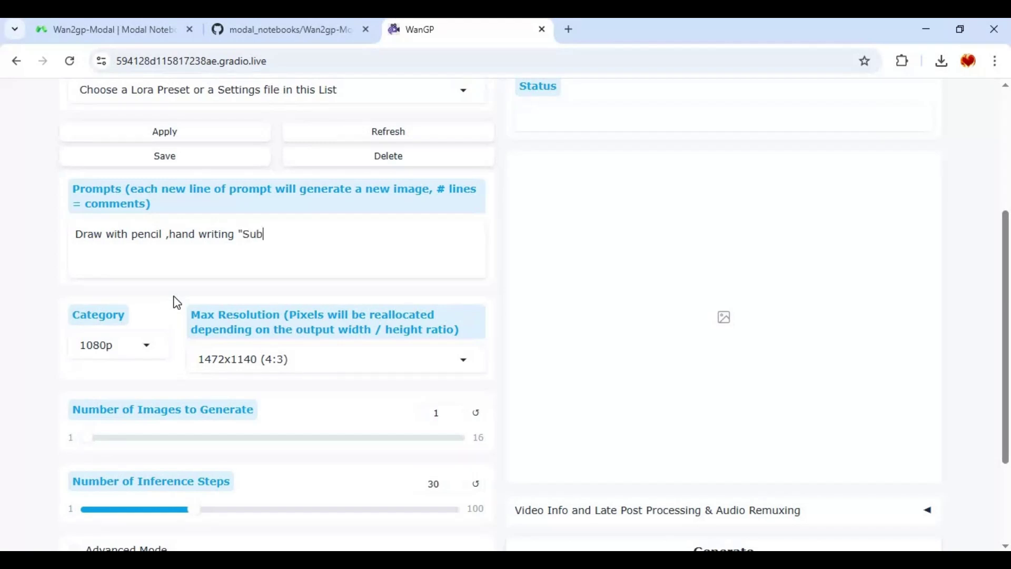
type("scribe")
type("\"")
scroll(225, 303, "down", 2)
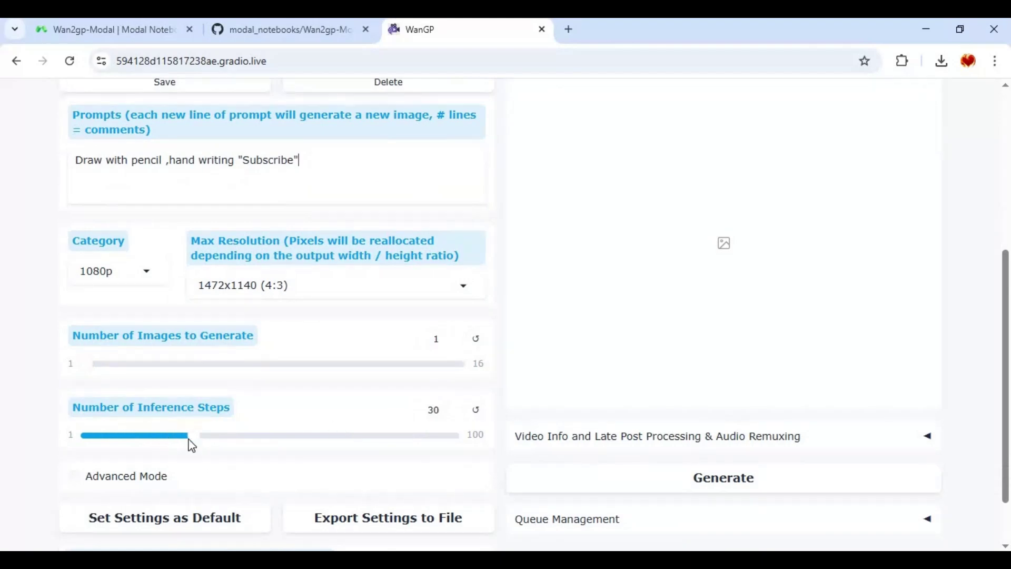
left_click_drag(188, 437, 151, 437)
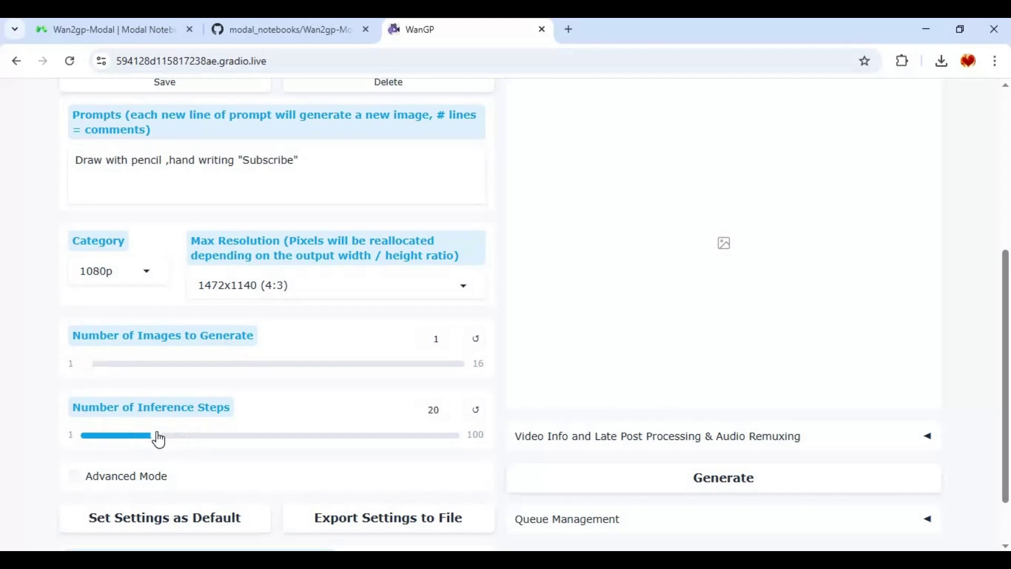
scroll(358, 441, "down", 1)
scroll(359, 441, "down", 1)
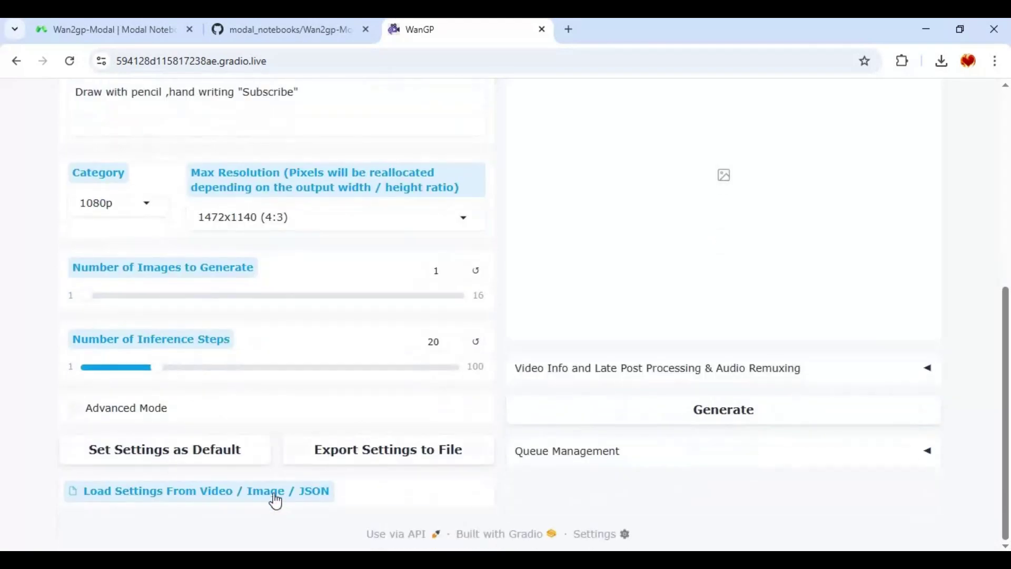
Generate the pencil 'Subscribe' image and check the Modal server log during denoising
left_click(724, 410)
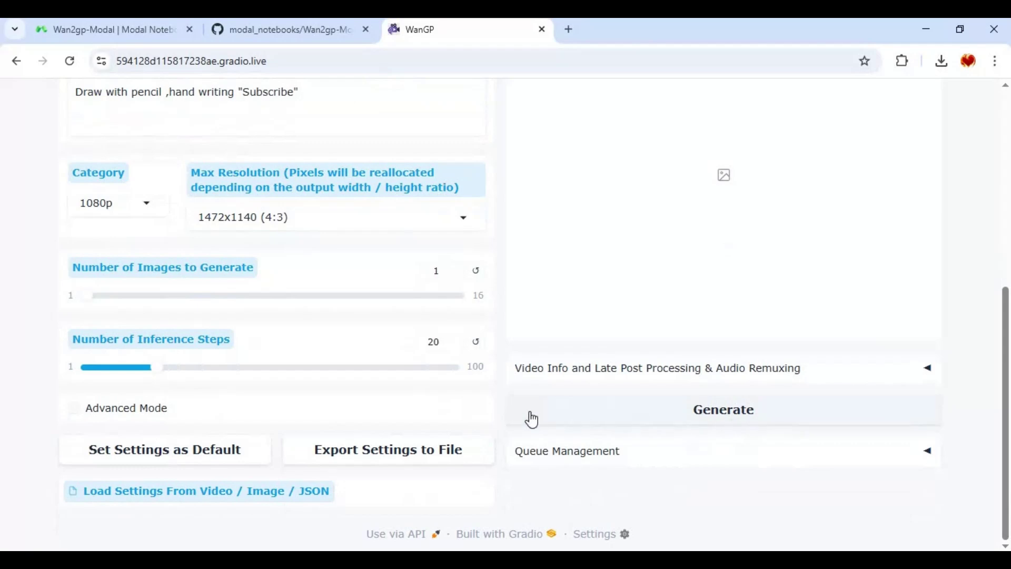
scroll(529, 416, "down", 1)
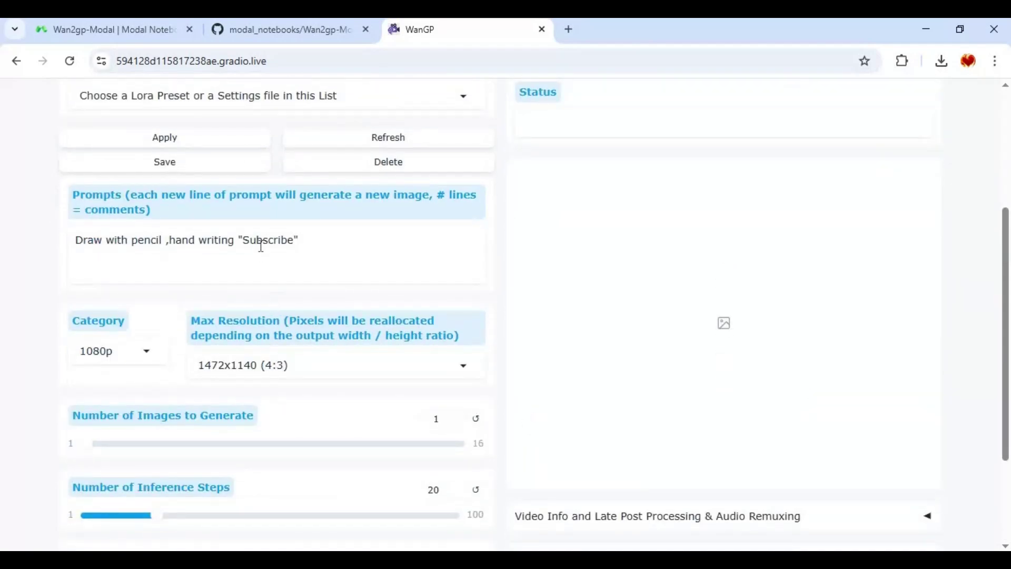
left_click(118, 29)
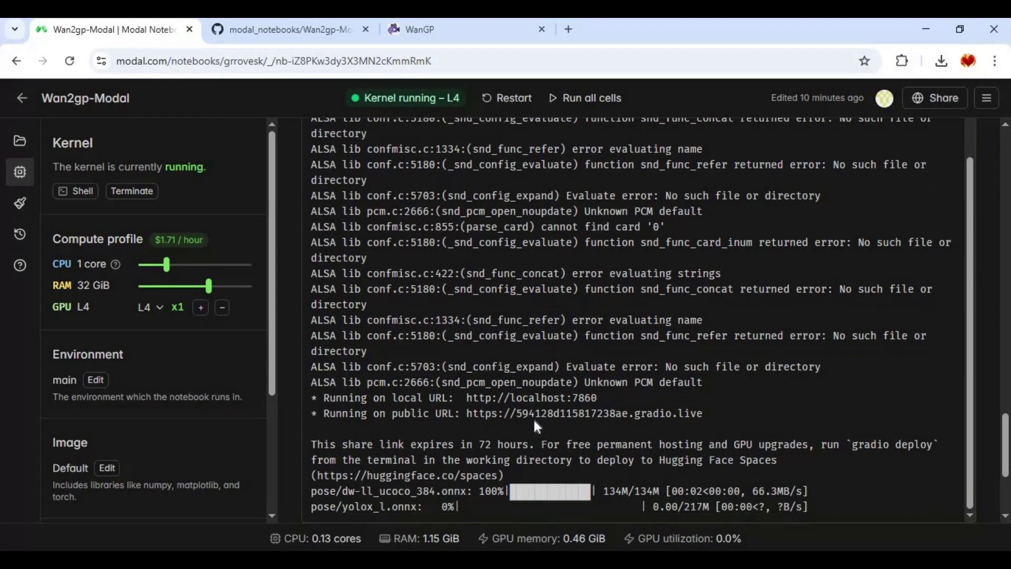
left_click(452, 34)
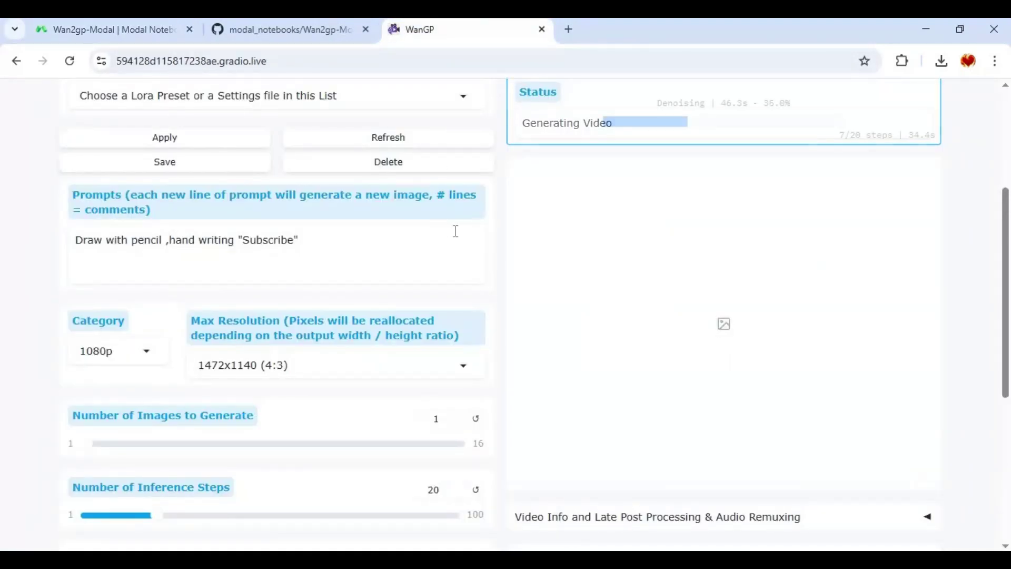
left_click_drag(1004, 329, 988, 190)
scroll(577, 317, "down", 2)
scroll(340, 339, "down", 1)
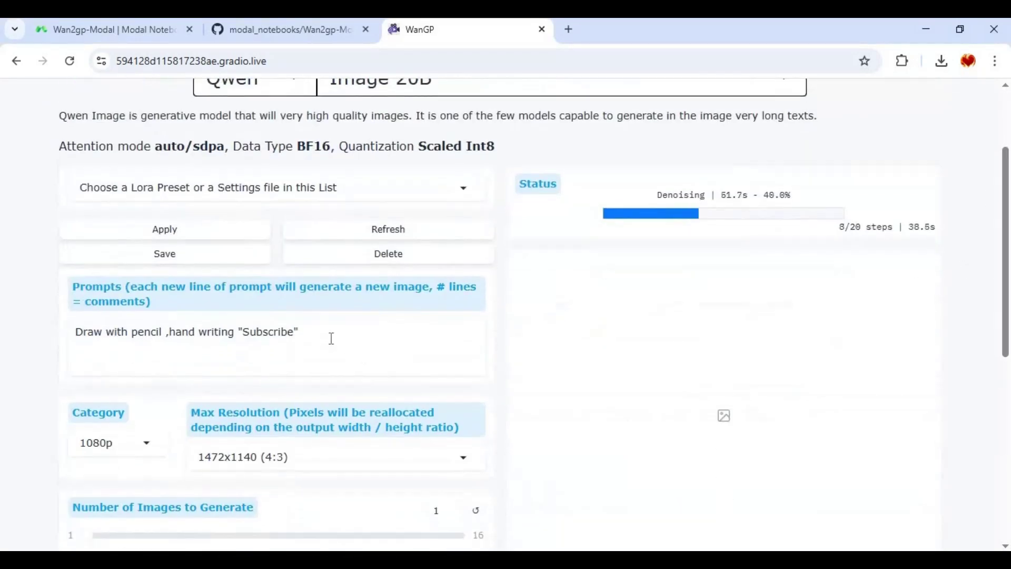
Replace the prompt with the female-teacher blackboard thank-you message and set Inference Steps to 30
key("ctrl+a")
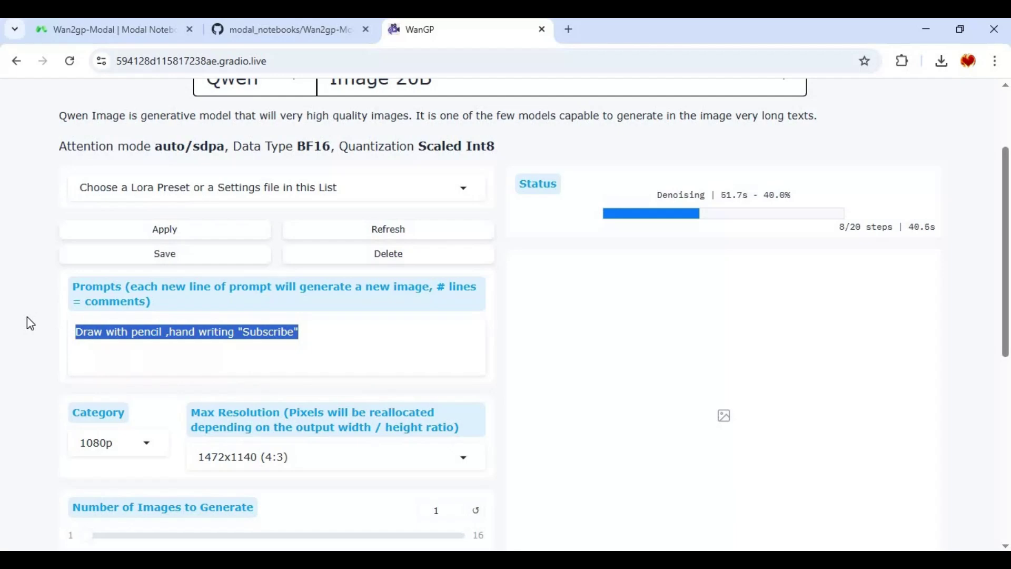
type("A realistic female school teacher in a classroom, standing and pointing towards a blackboard (or whiteboard). The teacher is dressed modestly in casual school attire, smiling gently. On the board, there is a handwritten message that reads:  \"Thank you for watching my video. I hope you like it! If you got any question or request, comment. Don't forget to subscribe to my YouTube channel. Take care.\"  The text should look like real human handwriting using chalk (for blackboard) or marker (for whiteboard). The background shows a typical classroom environment with a slightly warm and welcoming tone. Make sure the writing is clear and legible.")
scroll(415, 446, "down", 2)
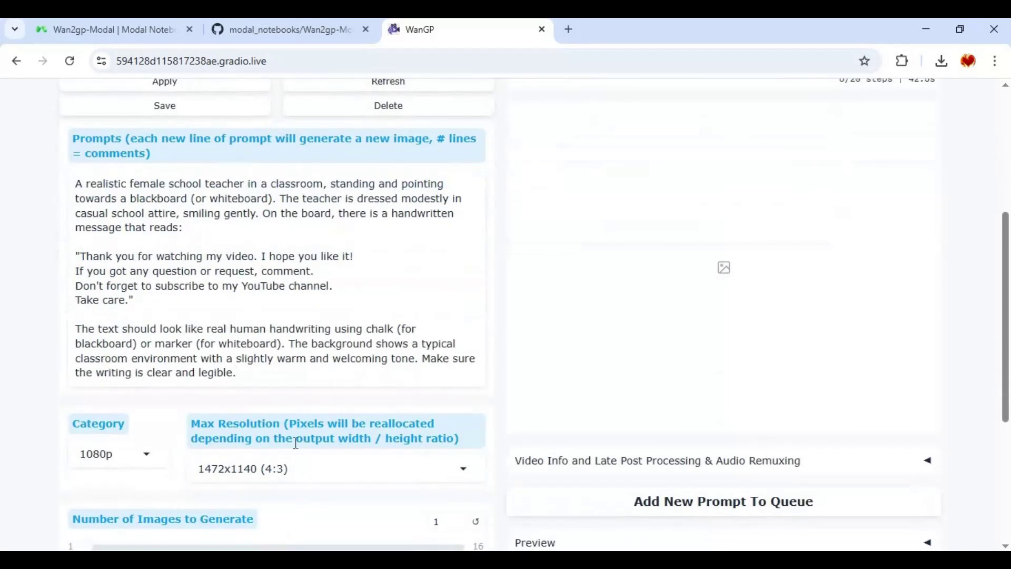
scroll(312, 459, "down", 2)
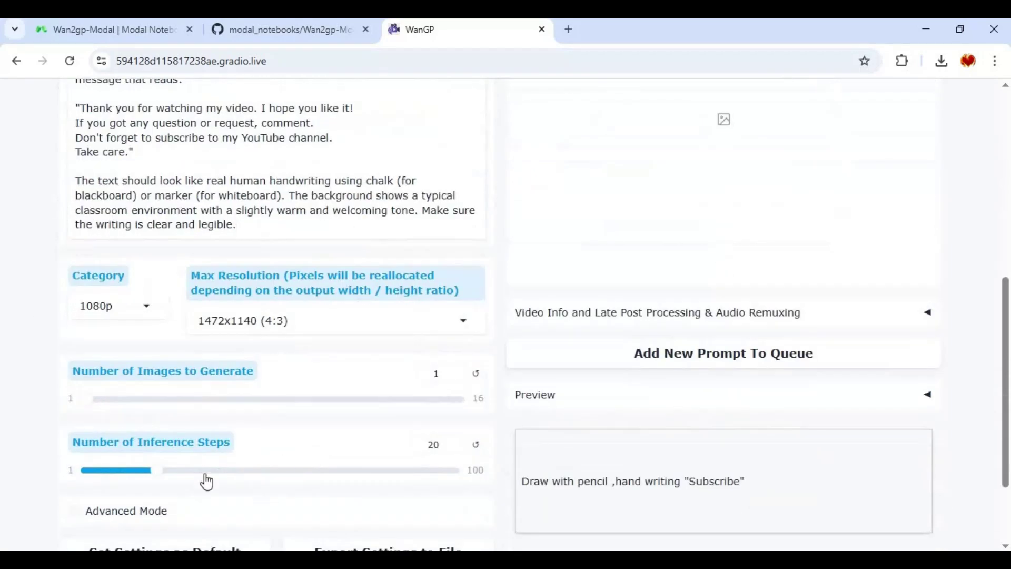
mouse_move(154, 471)
left_mouse_down()
mouse_move(199, 473)
mouse_move(190, 472)
left_mouse_up()
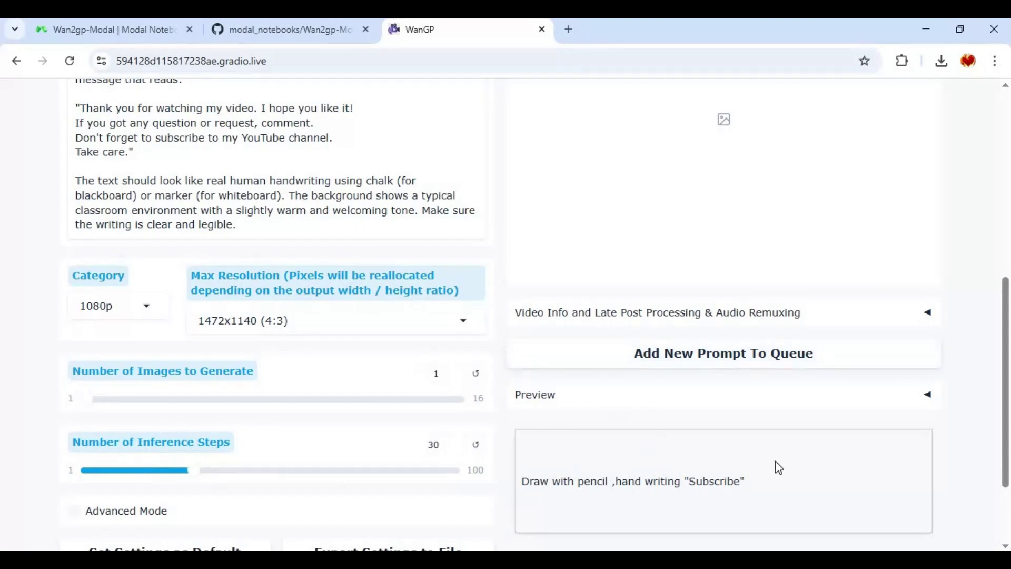
scroll(900, 358, "down", 1)
scroll(899, 358, "down", 1)
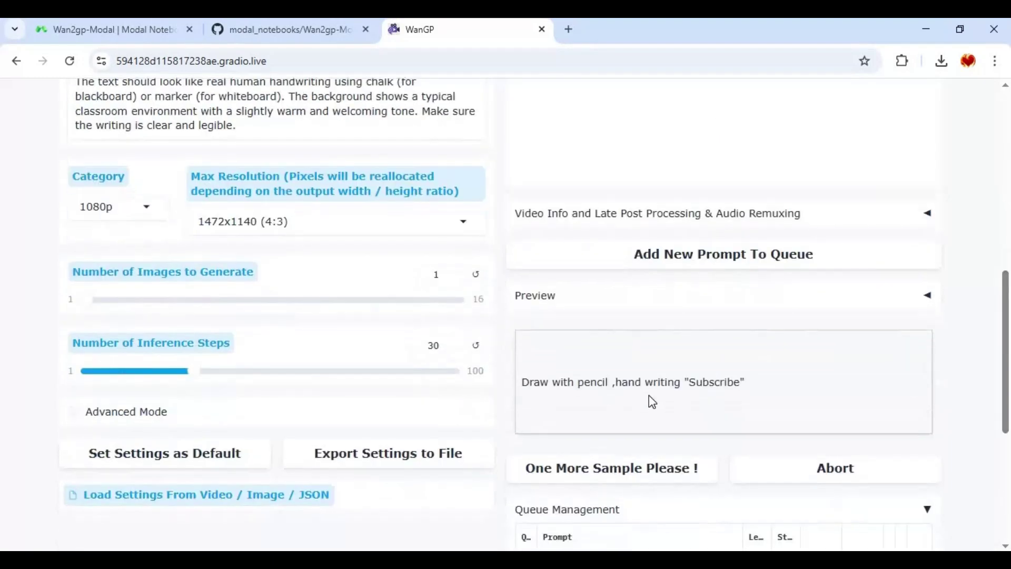
scroll(1006, 429, "down", 3)
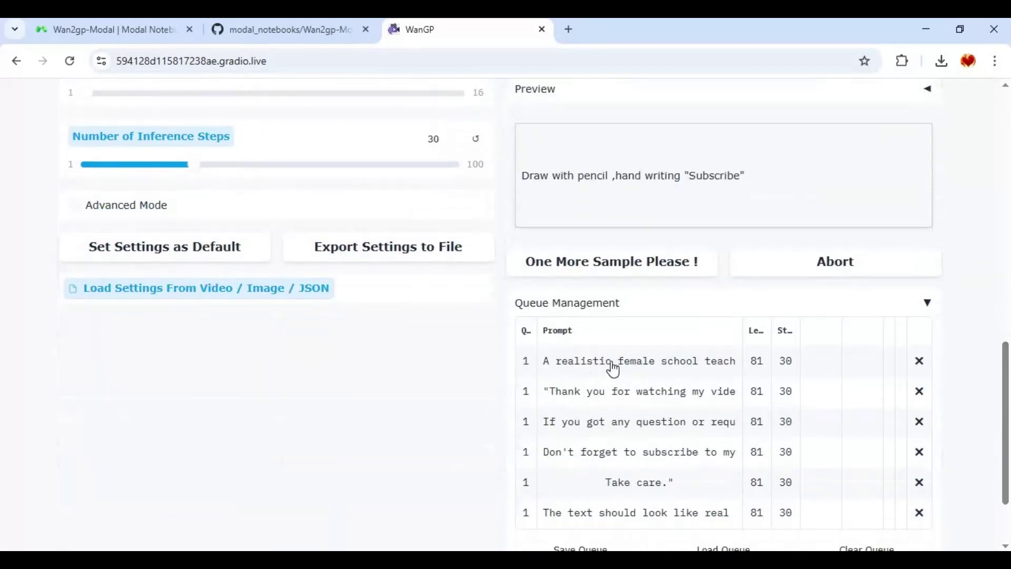
scroll(699, 381, "down", 2)
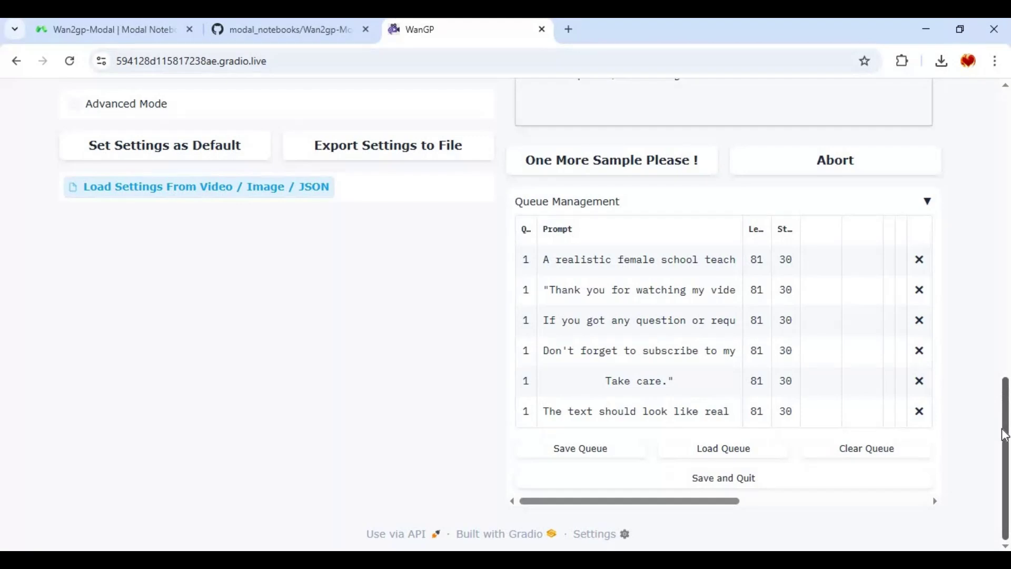
left_click_drag(1004, 433, 1005, 318)
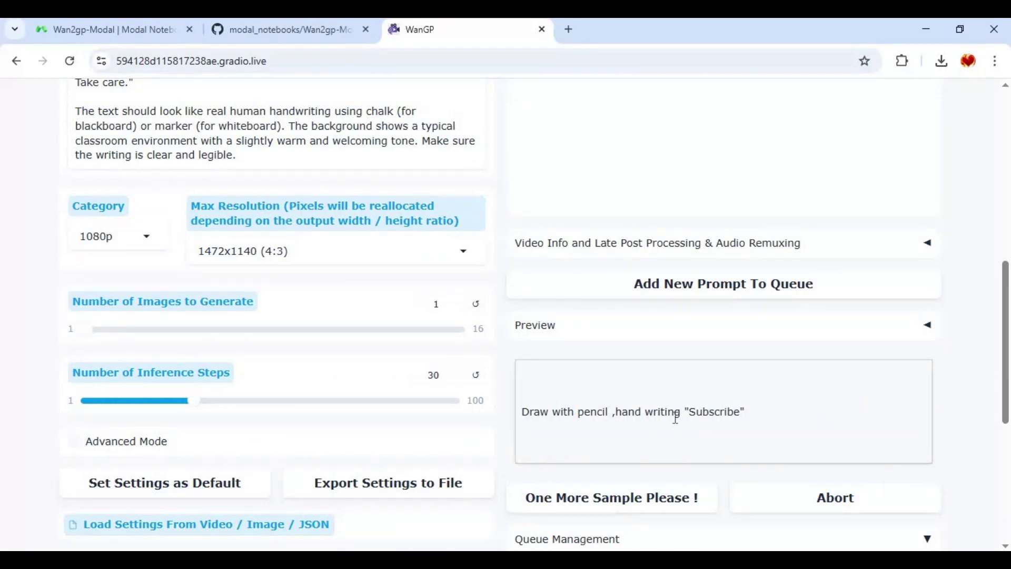
scroll(676, 419, "up", 5)
scroll(677, 416, "up", 5)
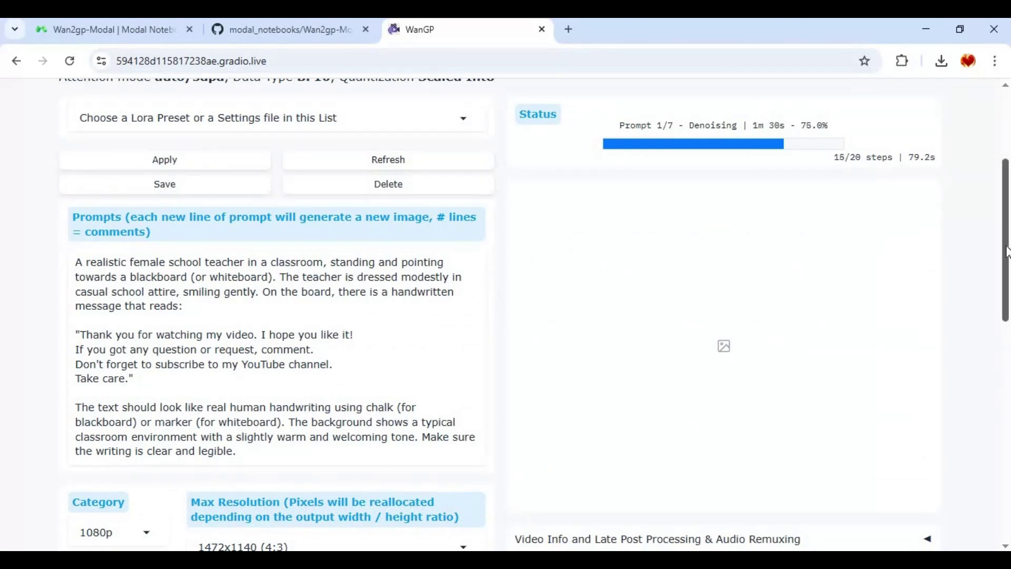
left_click_drag(1008, 251, 1007, 258)
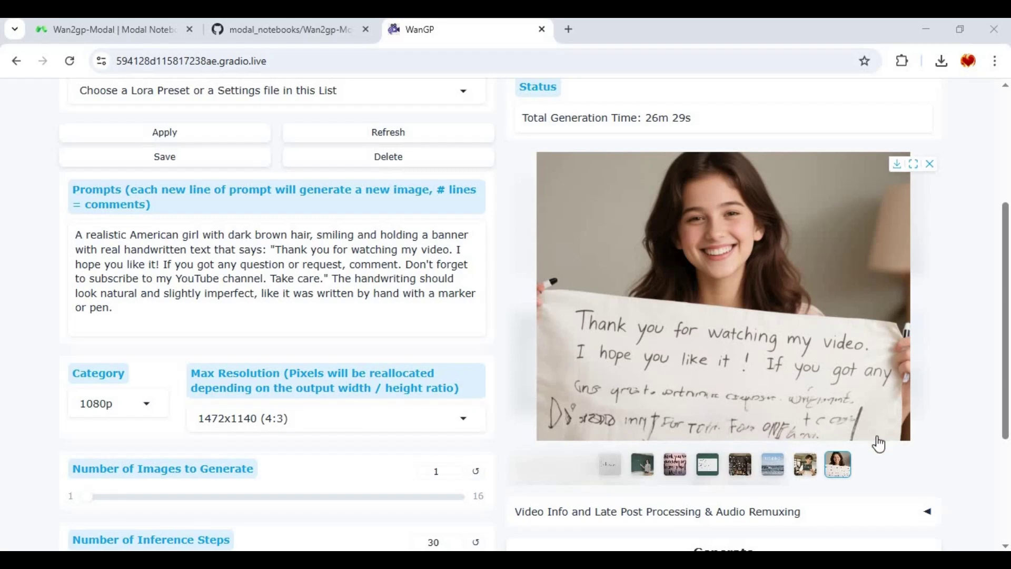
Download the thank-you banner image, check the saved file, and paste in the revised banner prompt
left_click(896, 164)
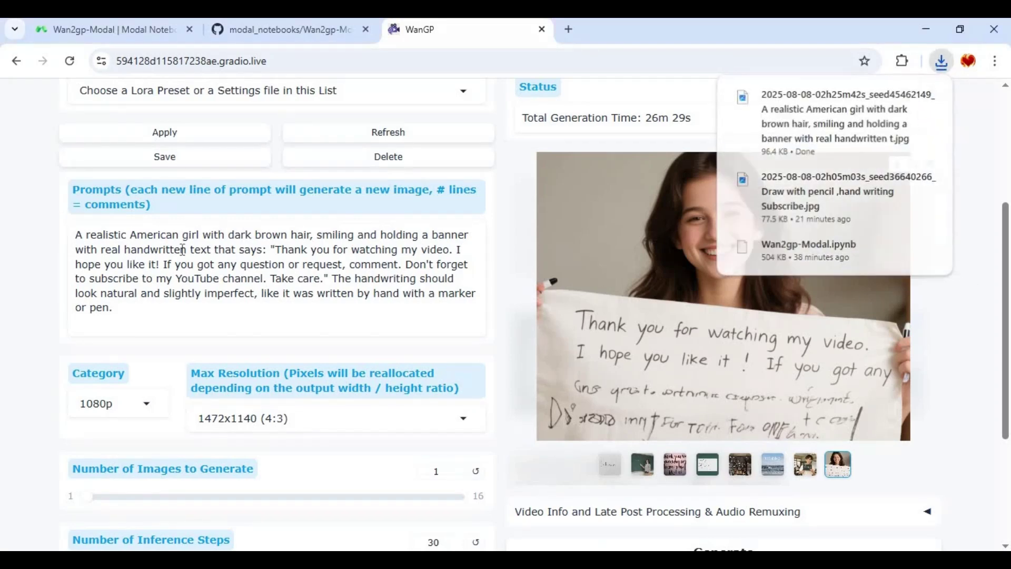
left_click(40, 255)
key("ctrl+a")
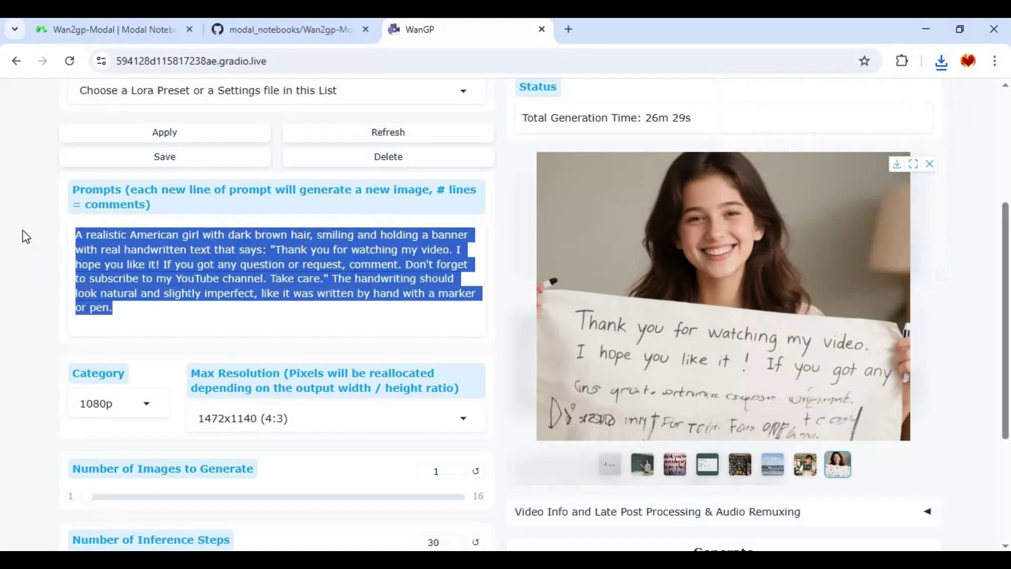
type("A realistic American girl with long dark brown hair, smiling and holding a banner. The banner has natural, handwritten-style text that says: Thank you for watching my video I hope you like it If you have any question or request comment below Don't forget to subscribe to my YouTube channel Take care. The handwriting should look slightly imperfect, as if written by a real person with a black marker. The setting should be bright and friendly.")
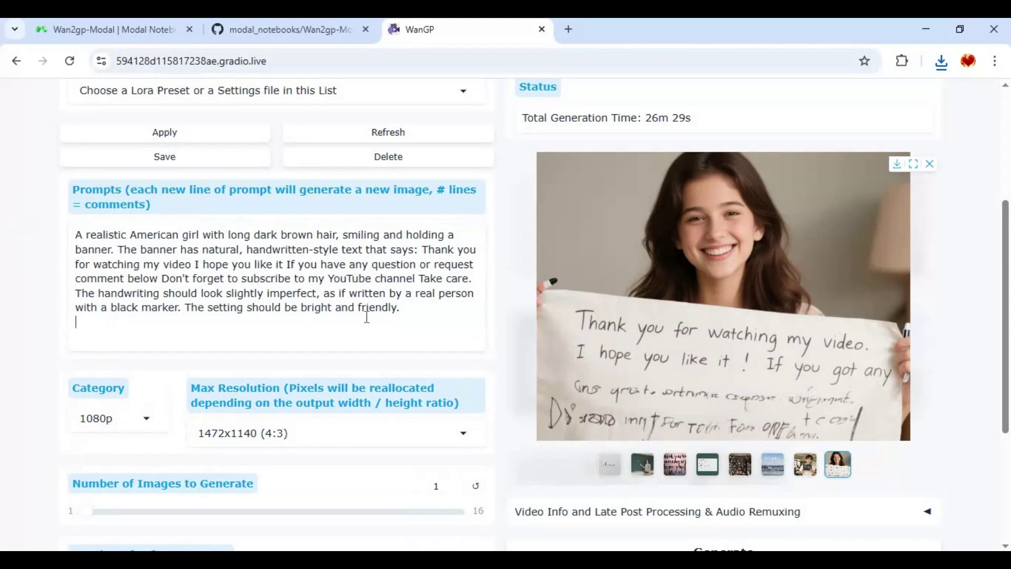
scroll(285, 411, "down", 2)
scroll(285, 477, "down", 1)
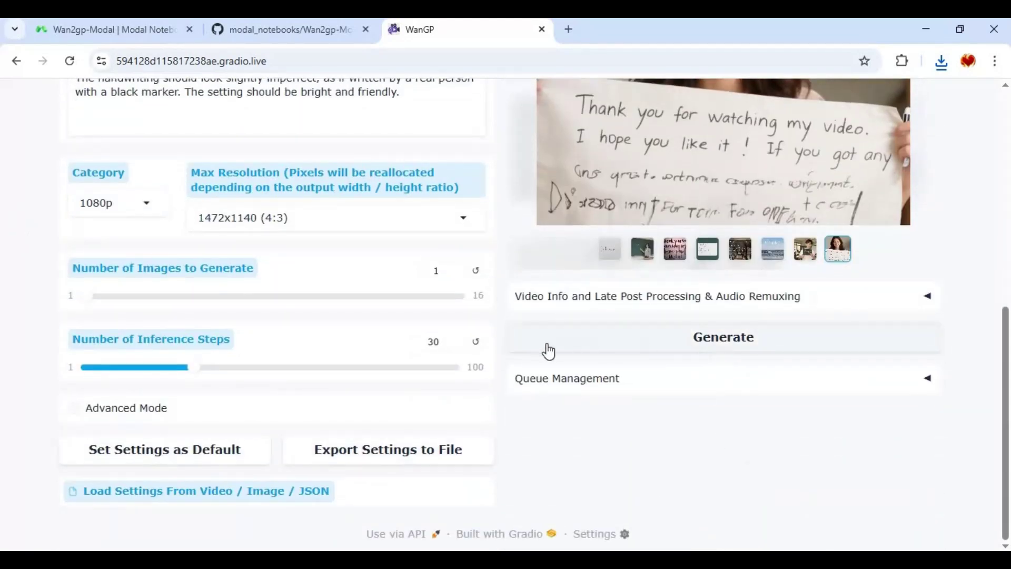
scroll(737, 392, "up", 5)
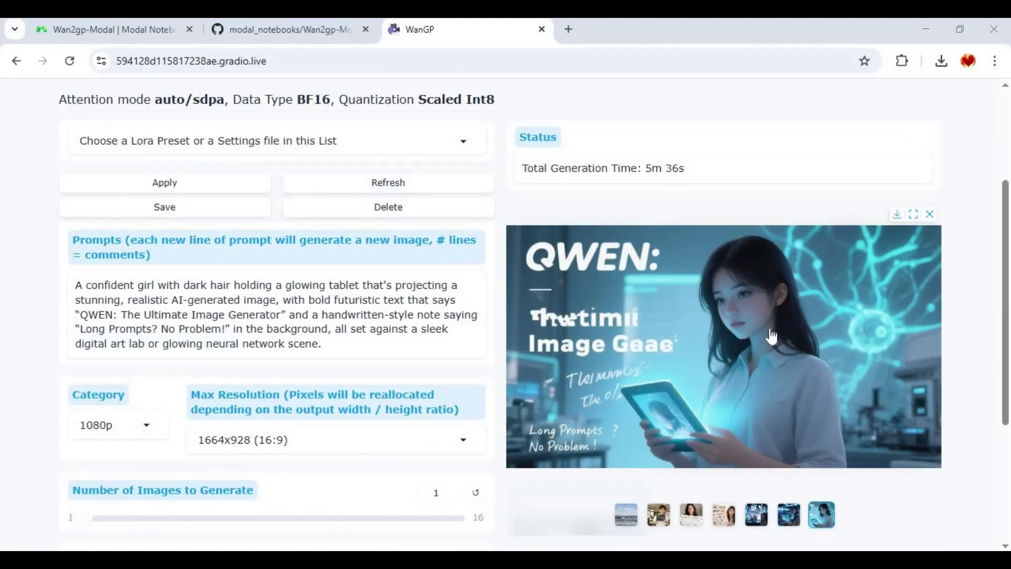
Browse all seven gallery images, from the sea scene to the QWEN tablet, ending on the classroom boy
left_click(789, 515)
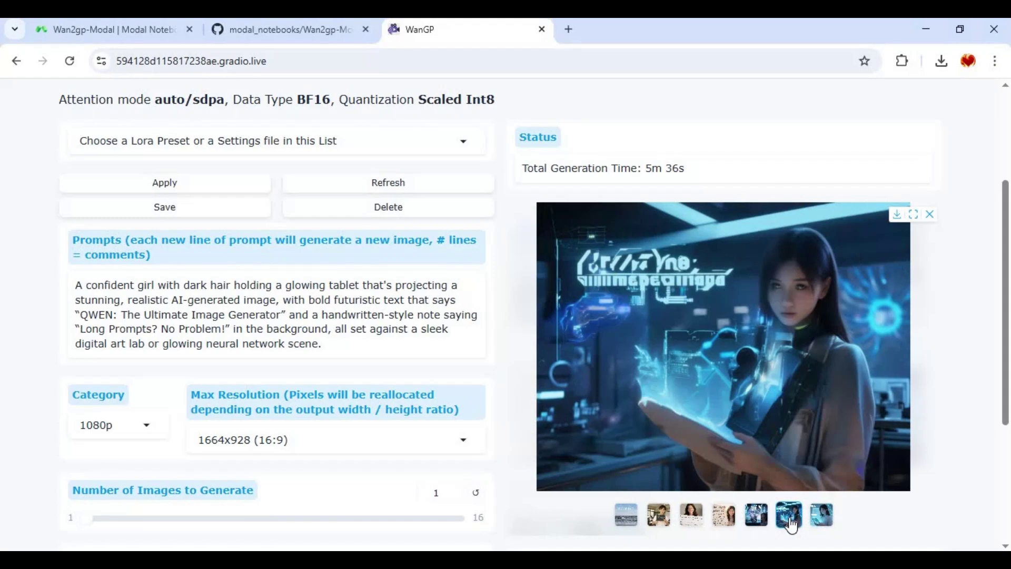
left_click(756, 516)
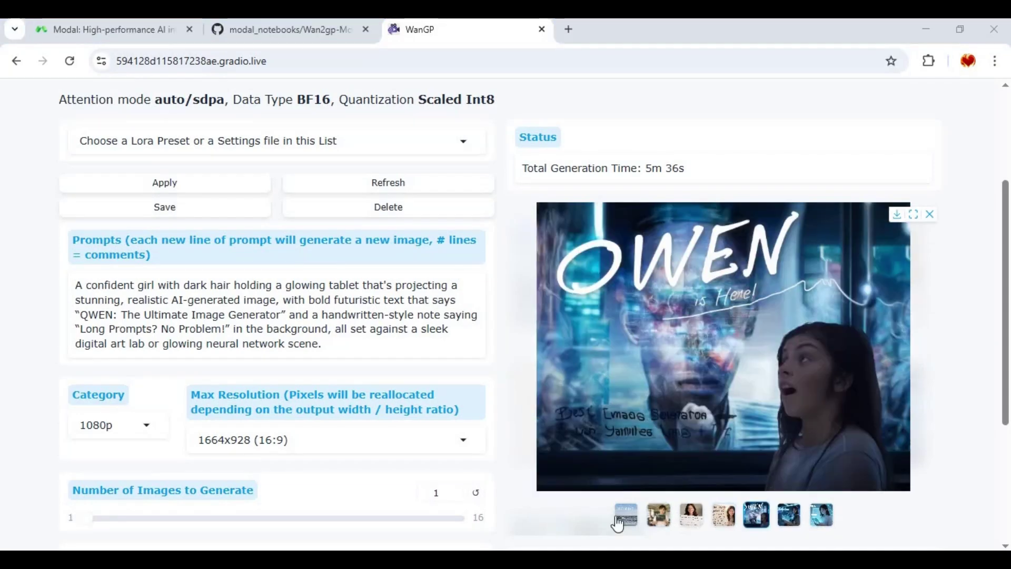
left_click(626, 515)
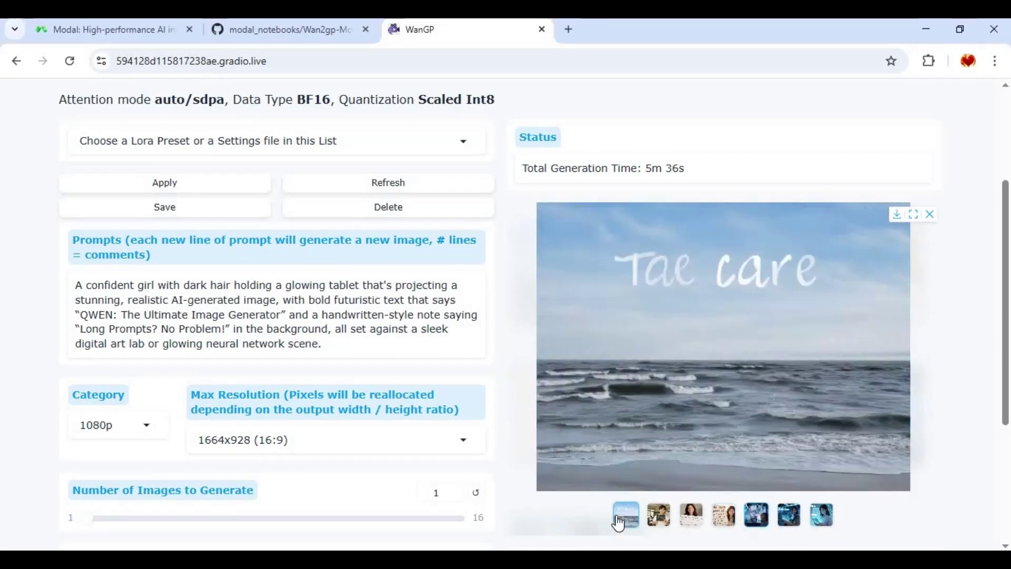
left_click(658, 516)
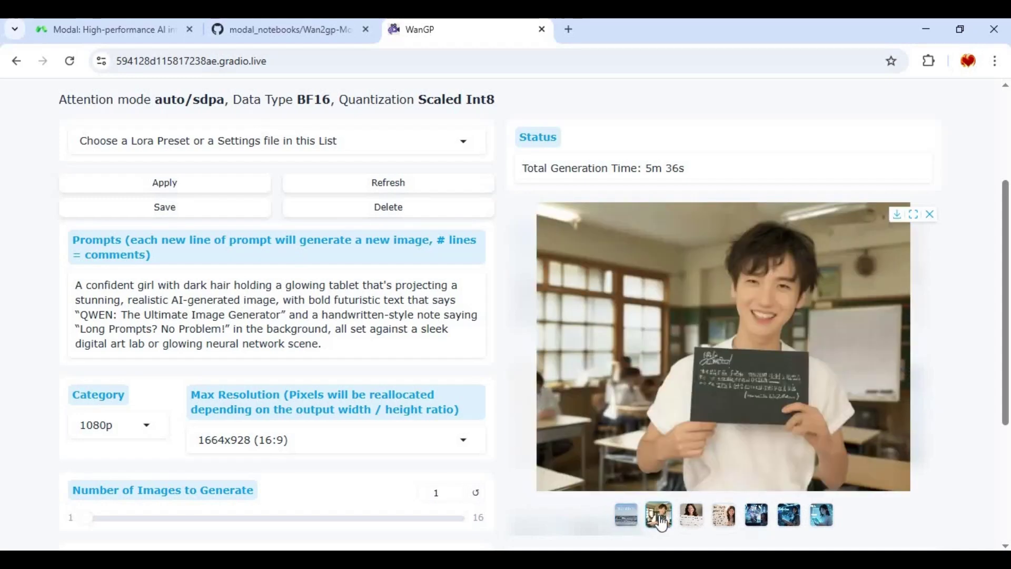
left_click(692, 516)
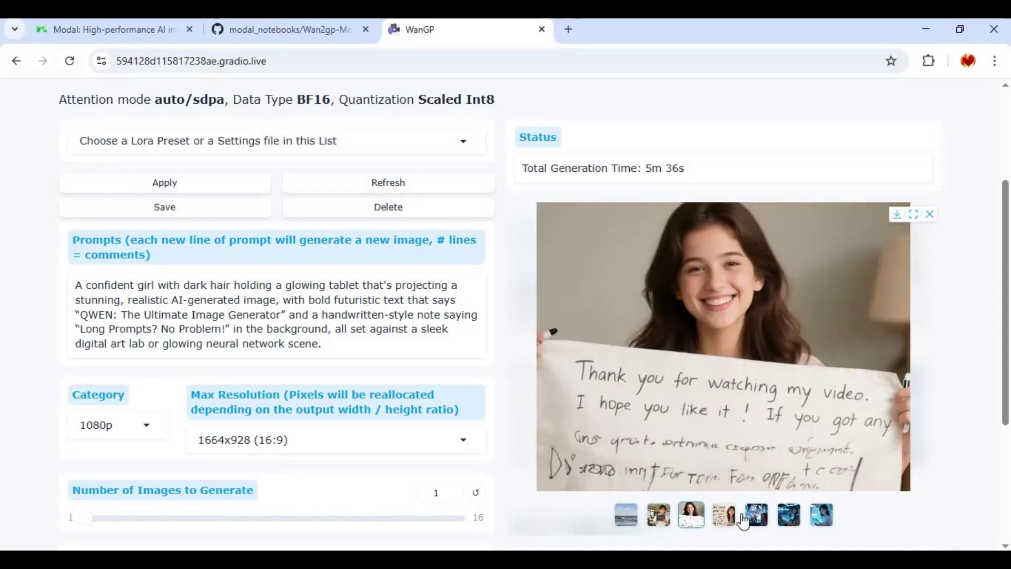
left_click(725, 515)
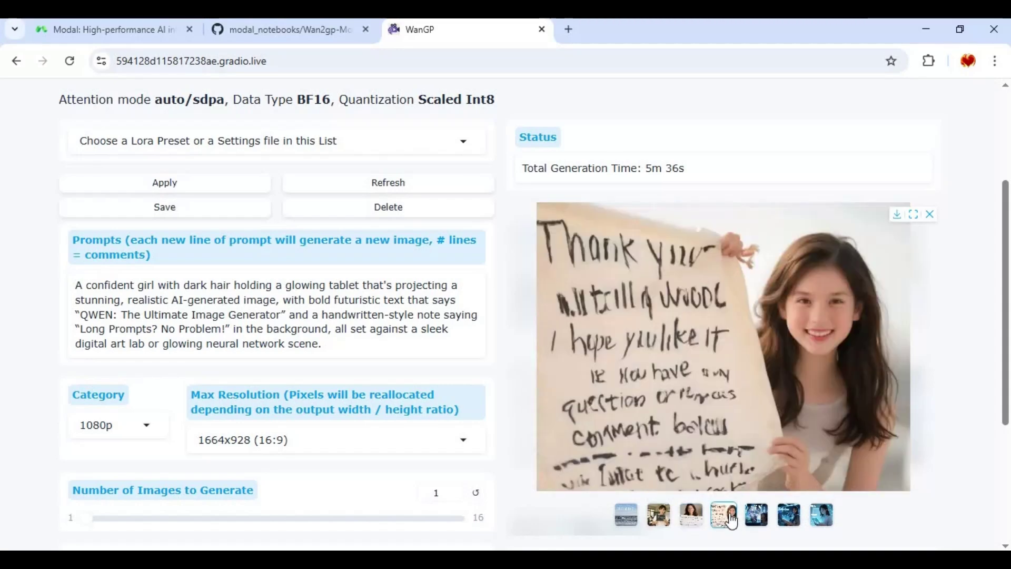
left_click(756, 515)
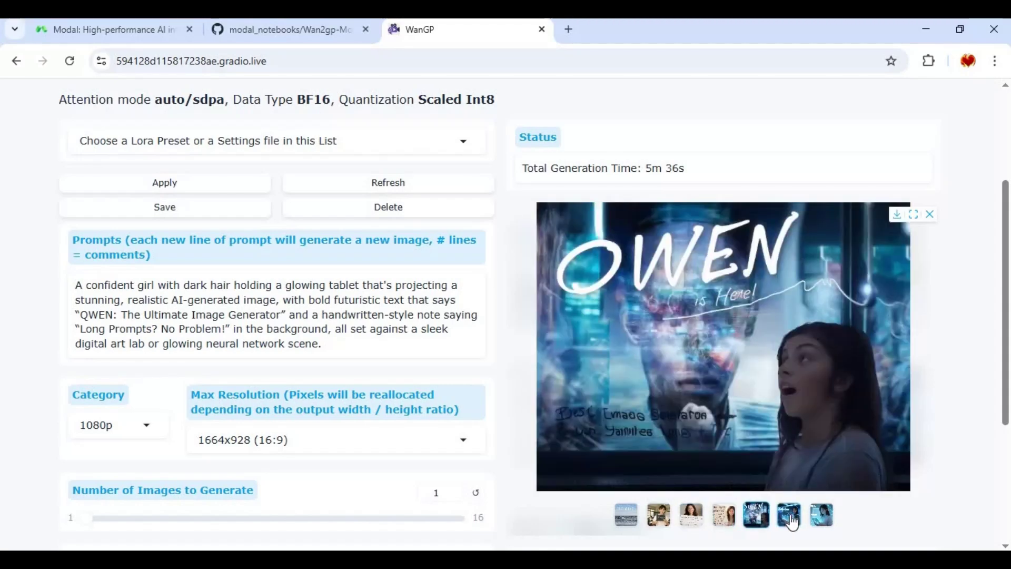
left_click(790, 518)
left_click(821, 516)
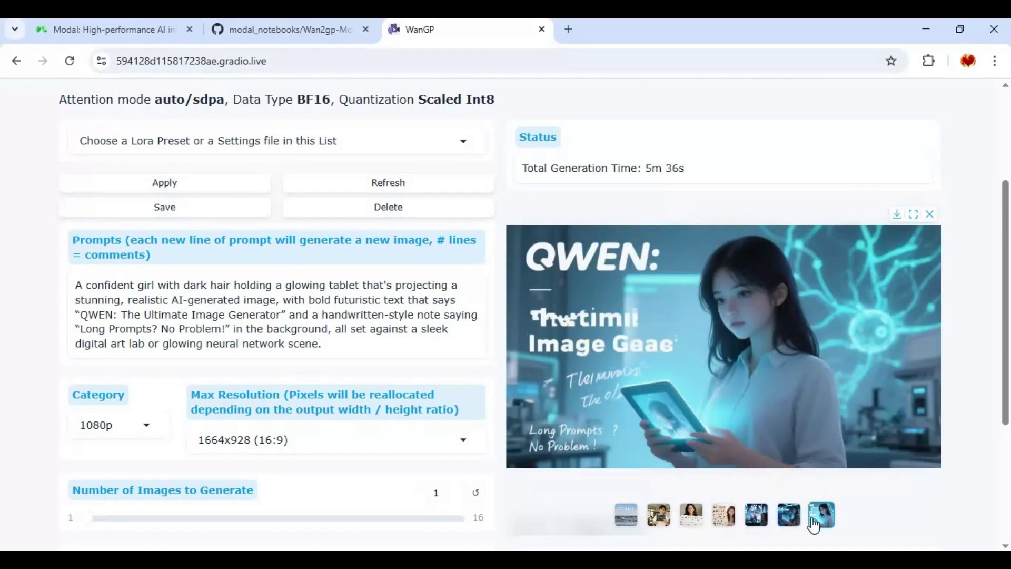
left_click(660, 515)
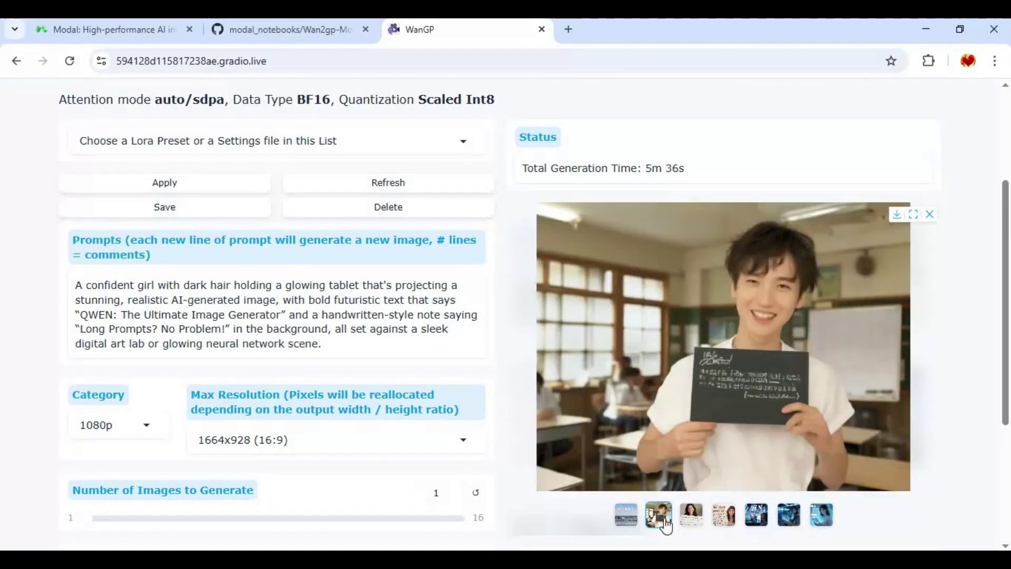